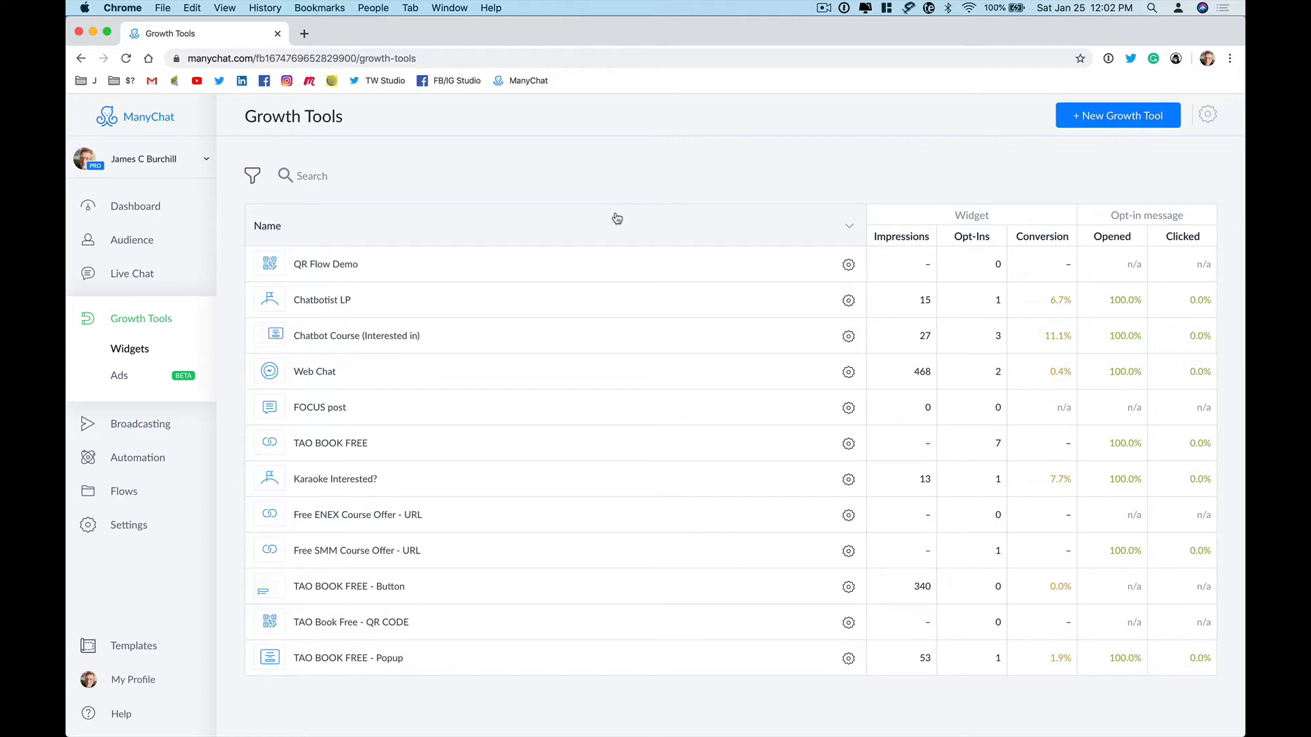
Step: Create a new Customer Chat growth tool and name it WEB CHAT DEMO
click(1115, 119)
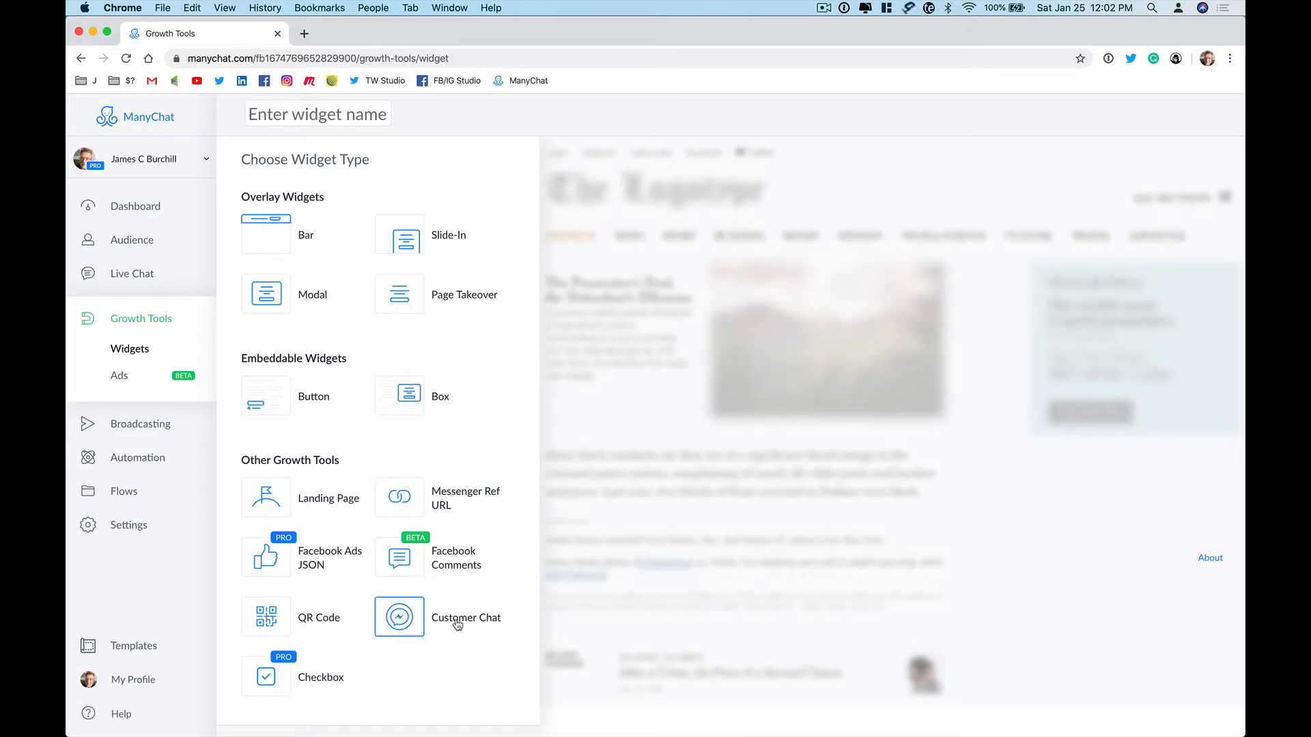
click(409, 625)
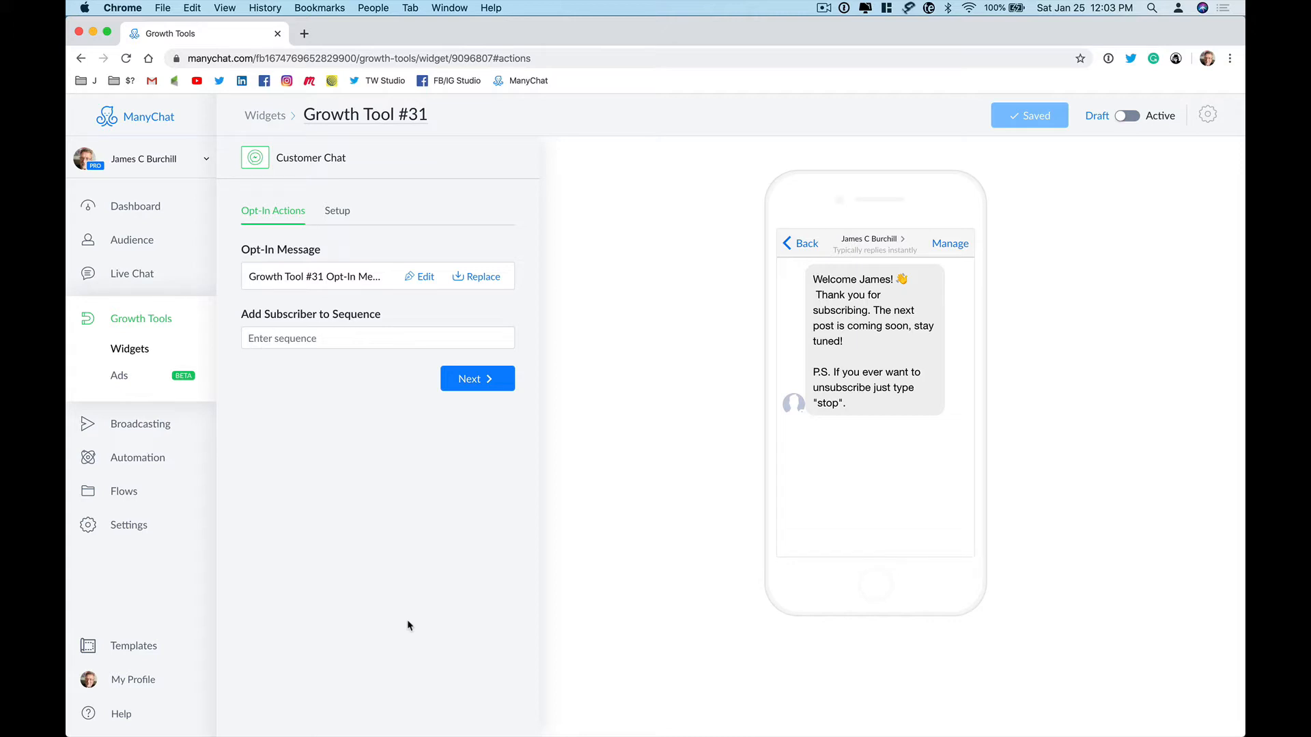
click(371, 113)
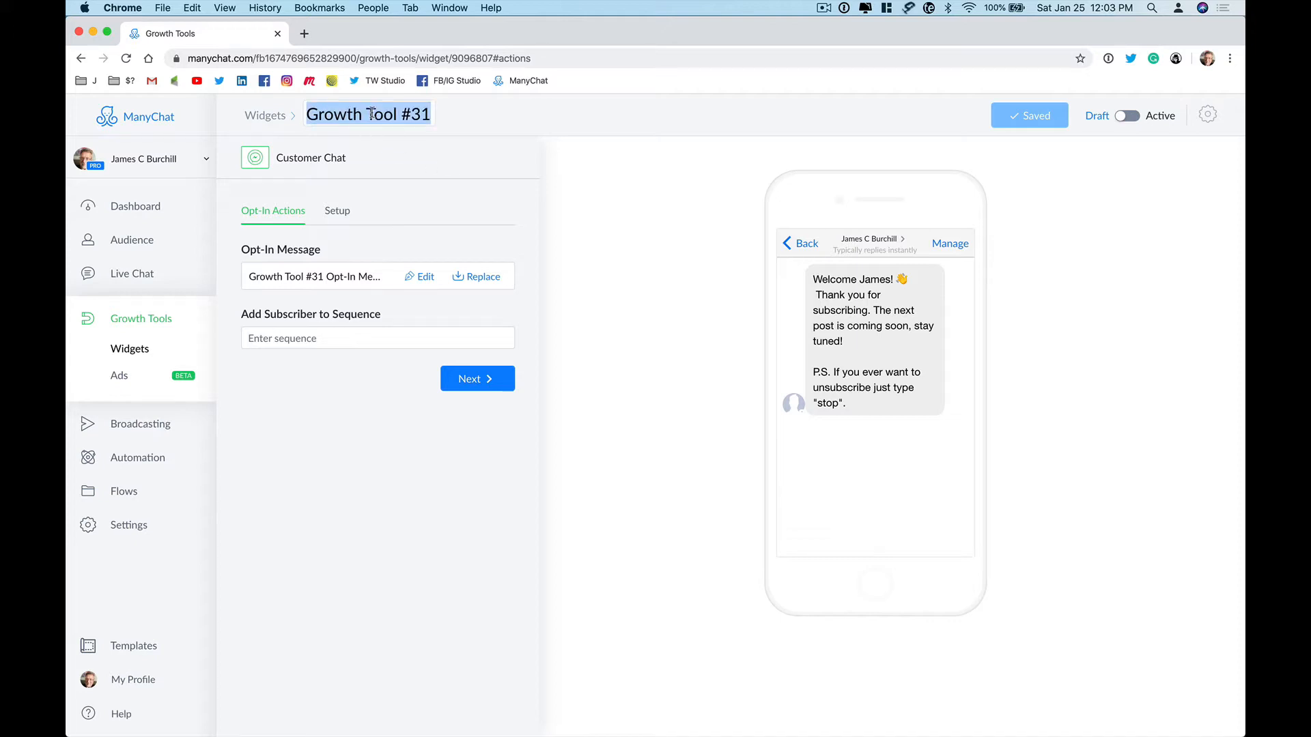
text(WEB CHAT)
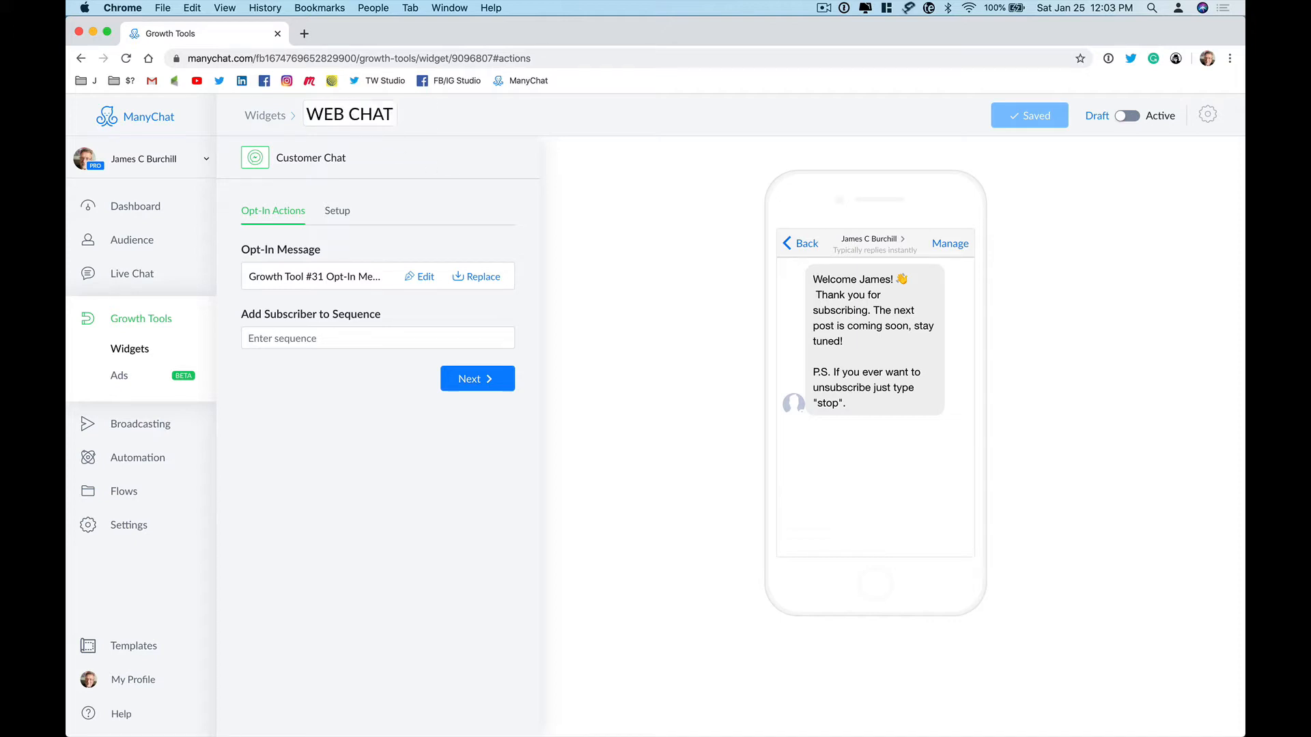
text( DEMO)
key(Return)
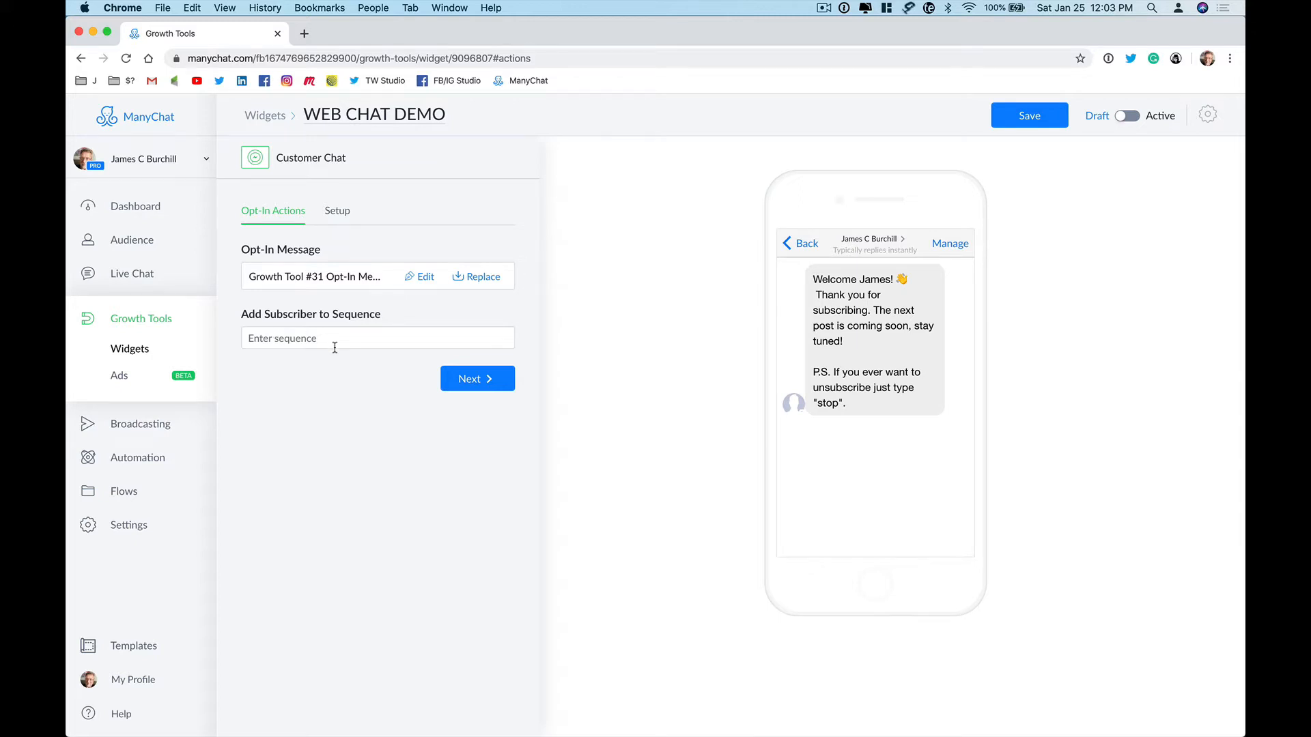
Step: Examine the authorized websites and ManyChat snippet code in the widget's setup, plus its page visibility settings
click(493, 391)
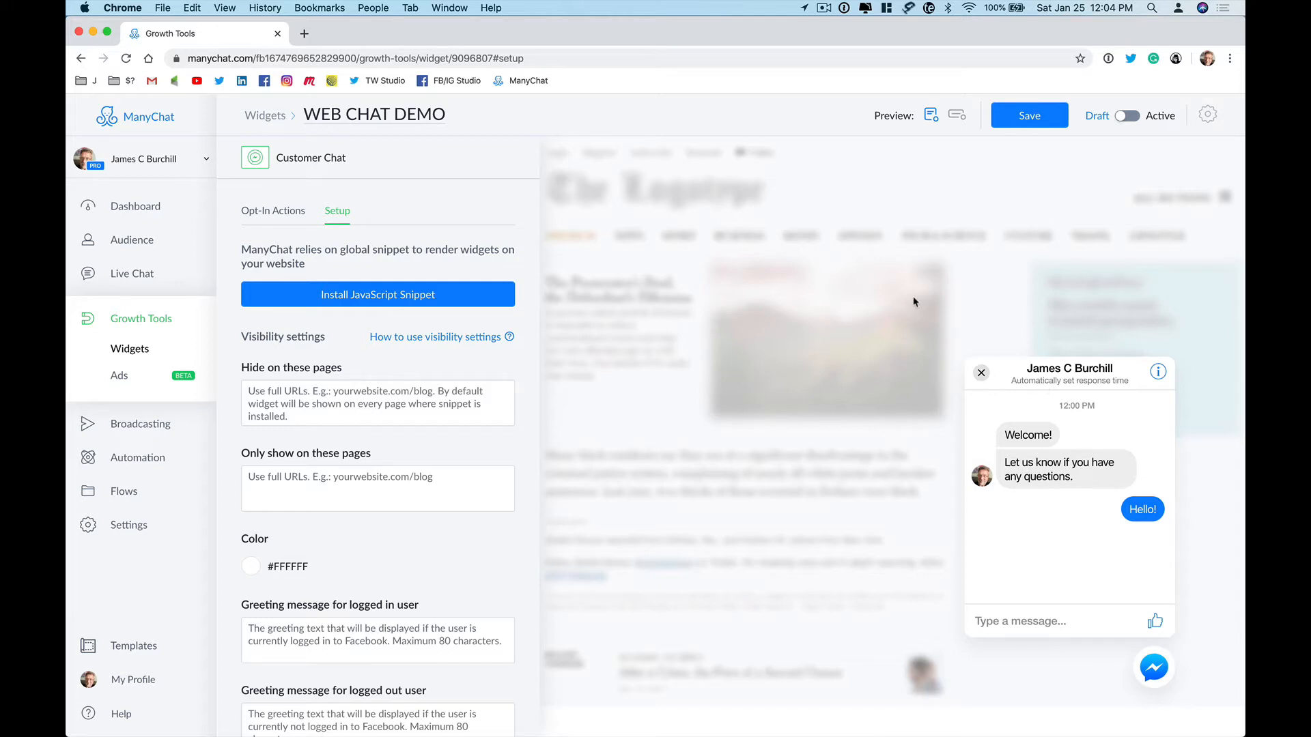
click(355, 301)
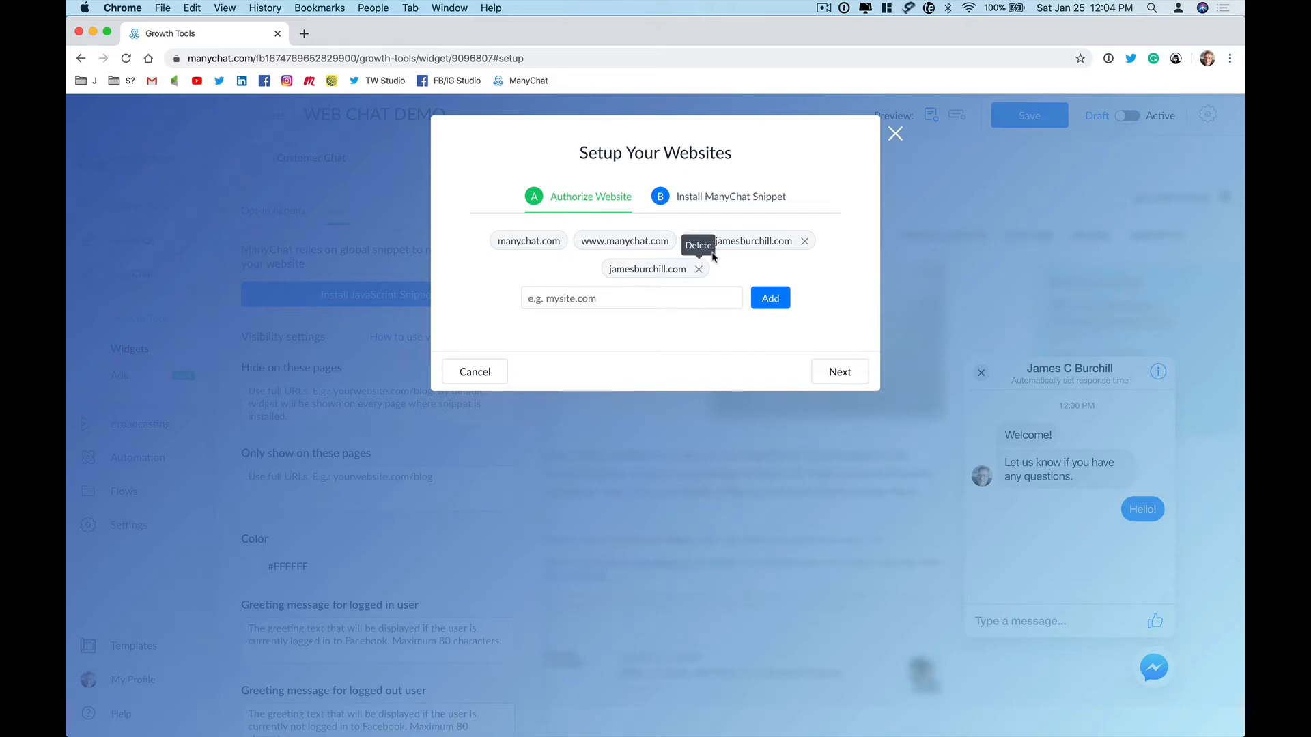
click(841, 372)
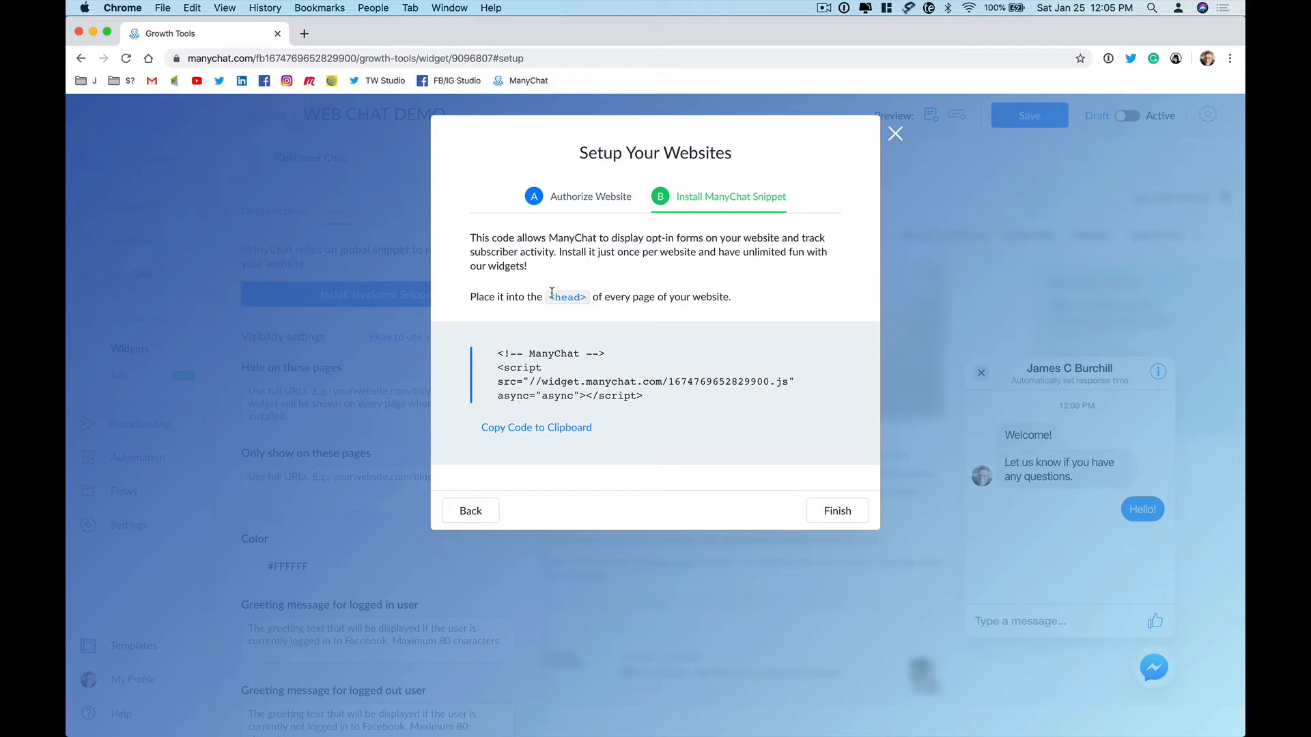
drag(548, 297, 587, 297)
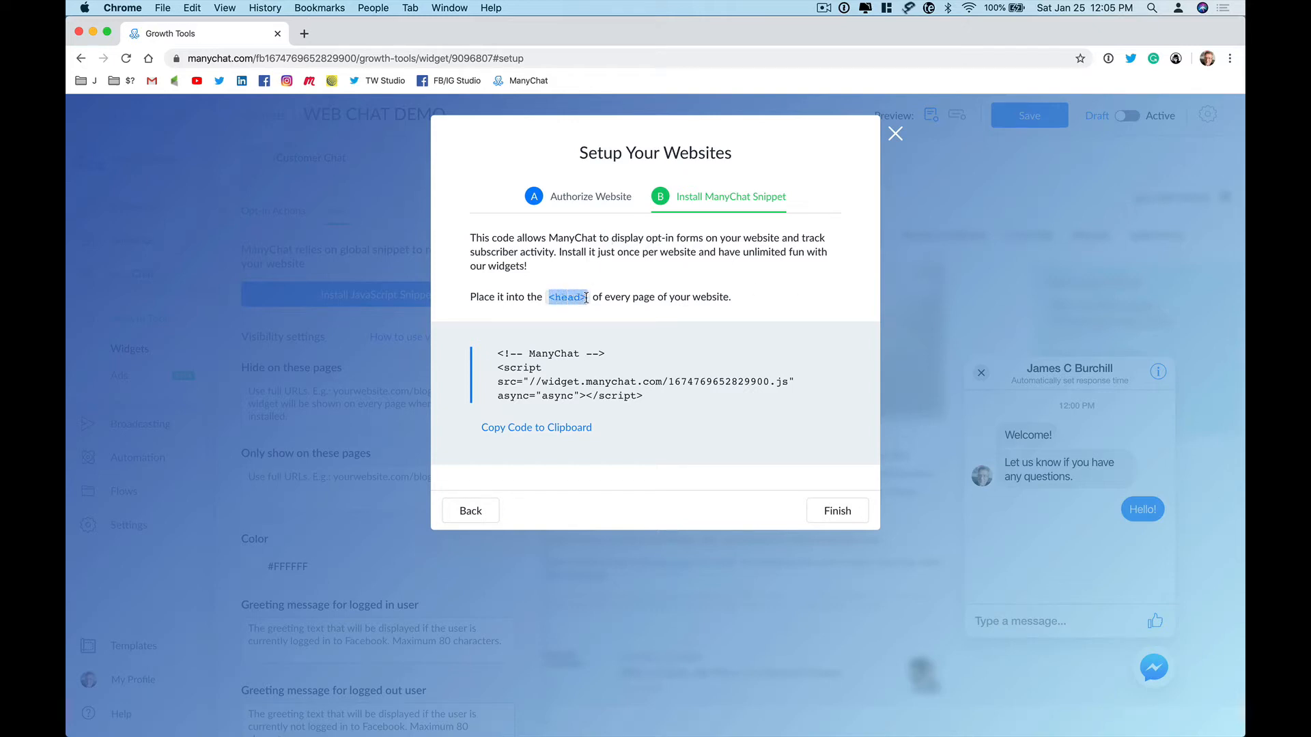
click(777, 304)
drag(499, 354, 648, 400)
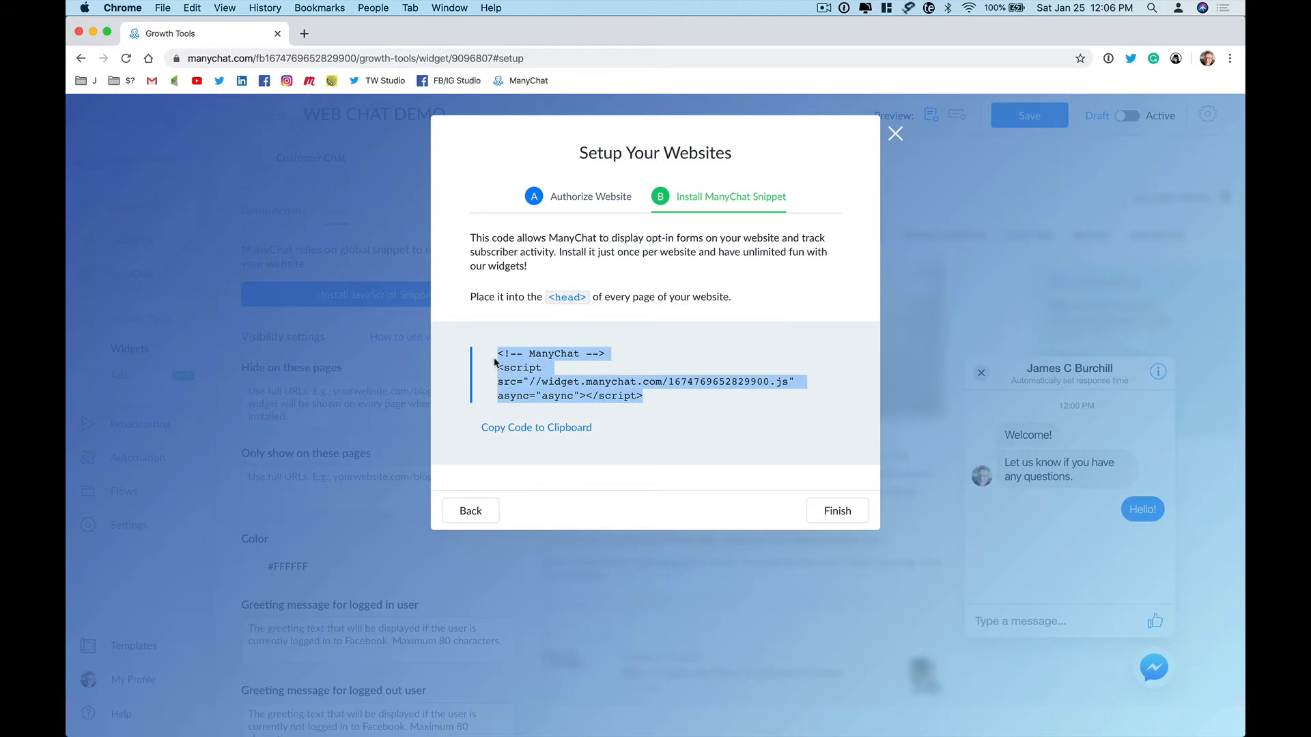
drag(497, 355, 618, 353)
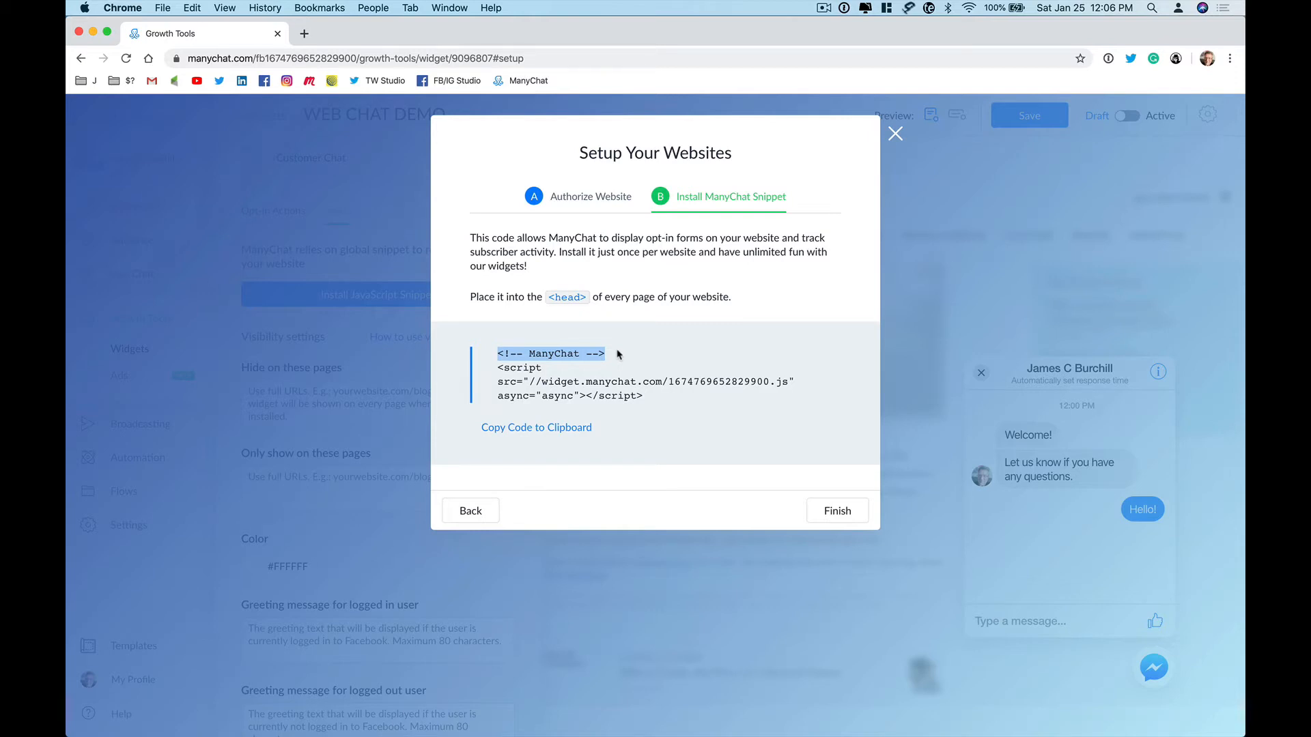
click(502, 368)
drag(502, 368, 646, 398)
click(543, 367)
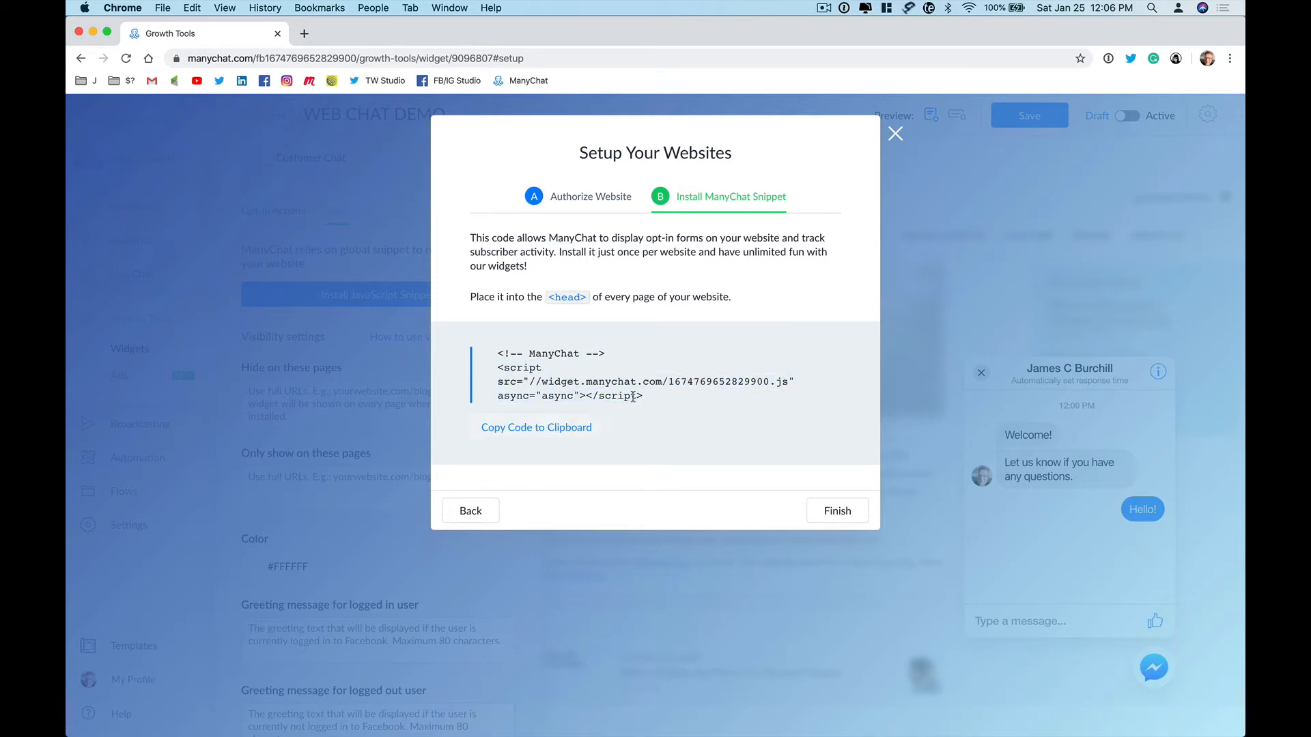
drag(645, 398, 496, 369)
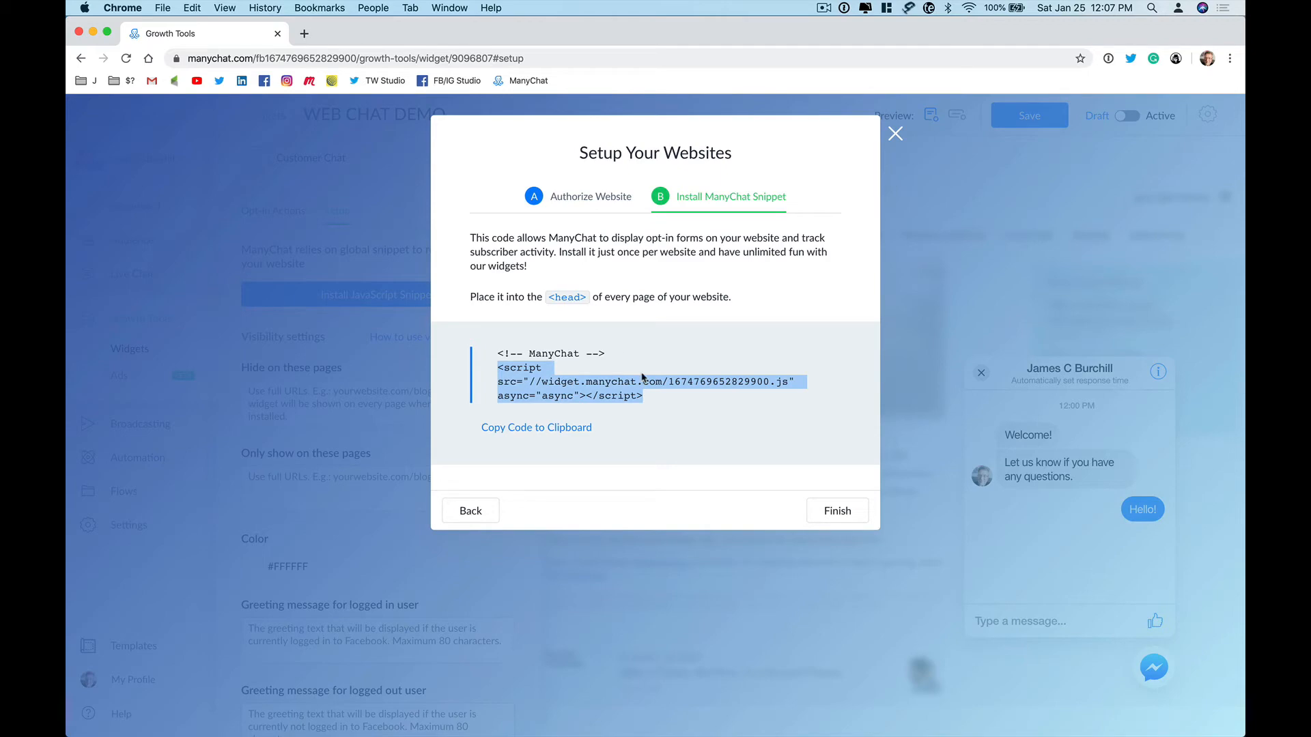
click(839, 512)
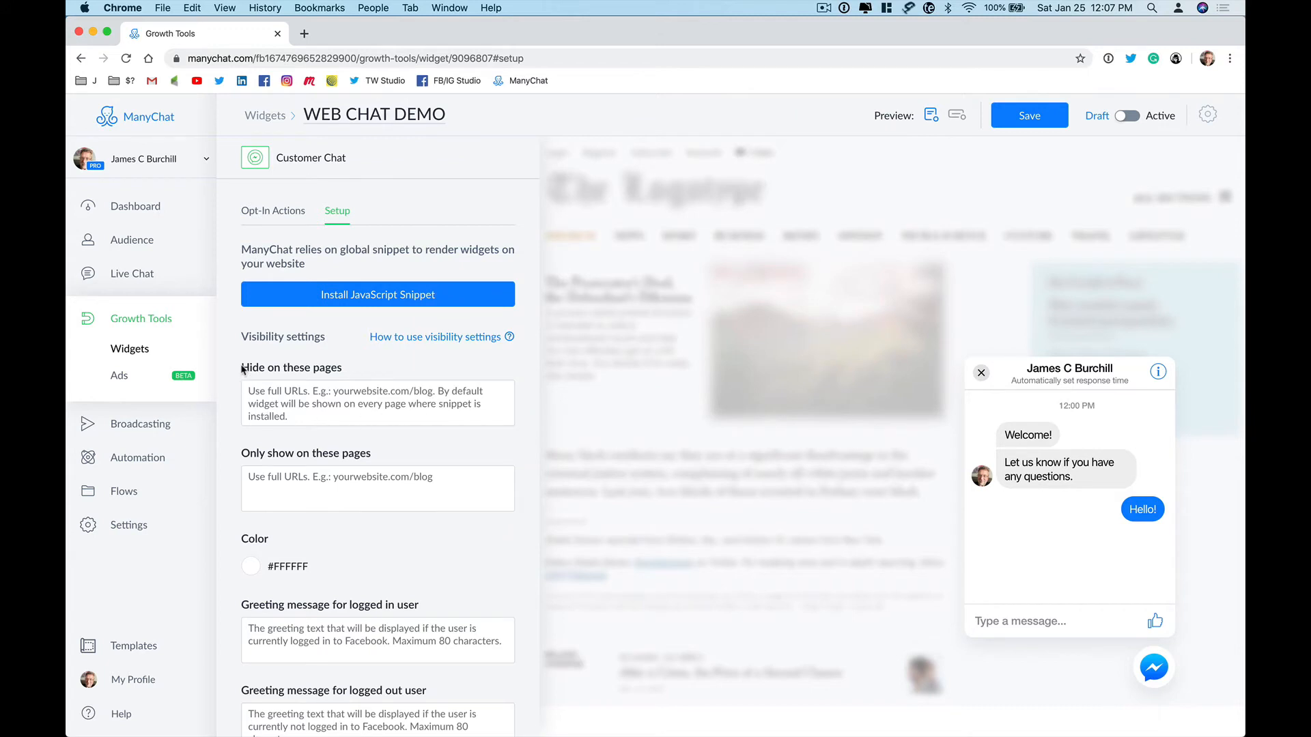
drag(242, 369, 406, 376)
click(409, 376)
Step: Try teal #00ACC1 and pink #E91E63 as the chat widget color, and restore #FFFFFF
click(282, 565)
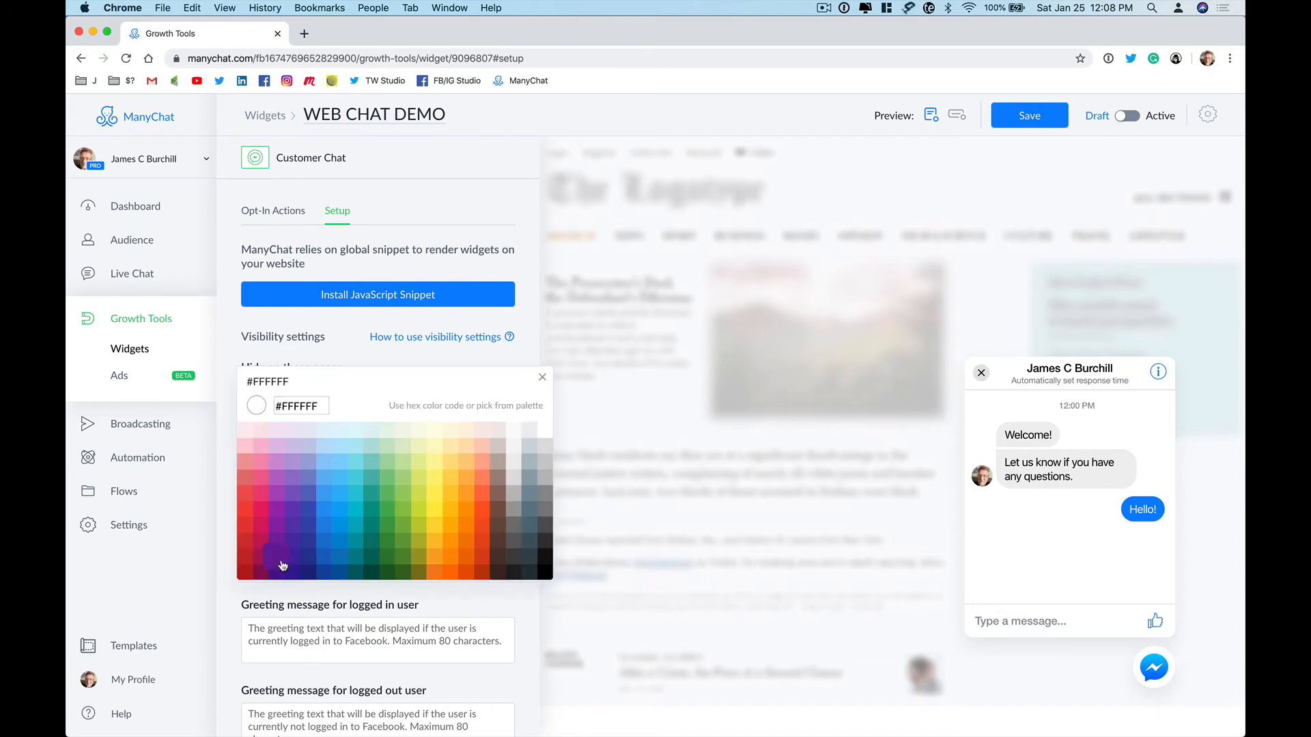
click(325, 532)
click(366, 535)
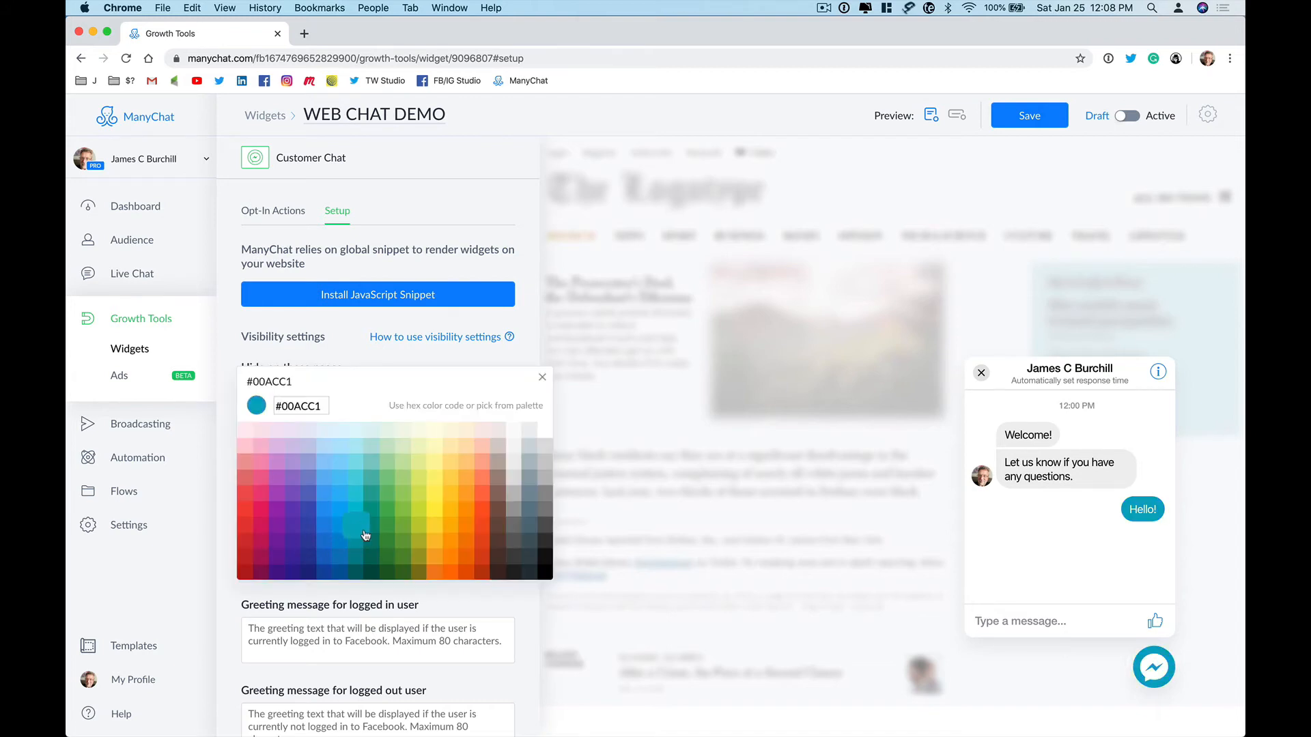
click(262, 501)
click(262, 519)
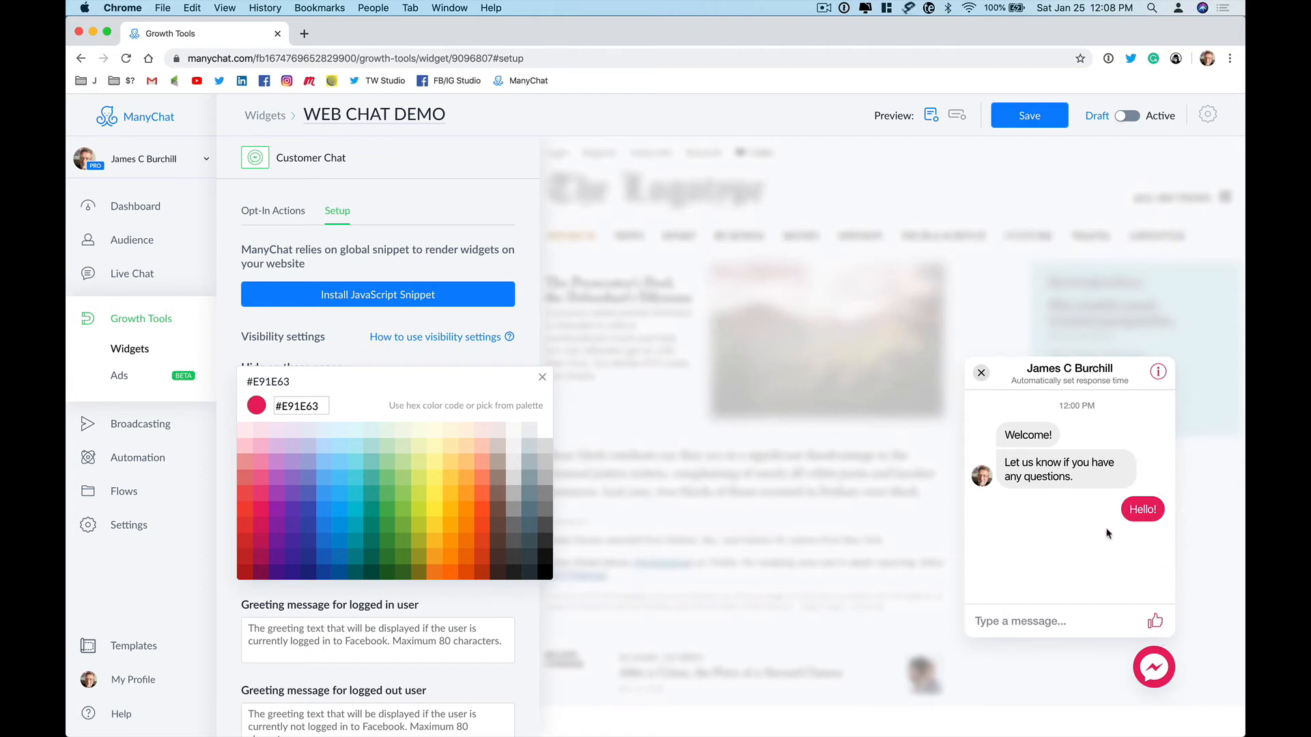
click(549, 435)
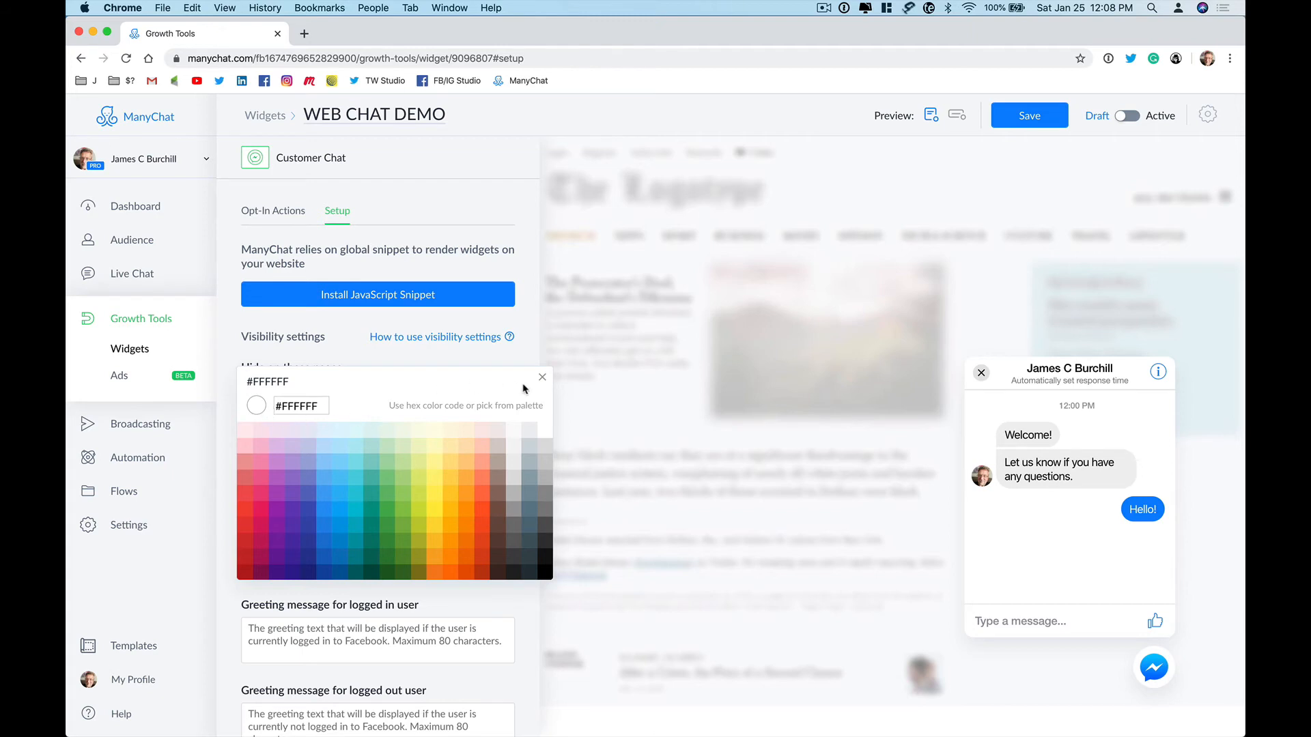
click(543, 381)
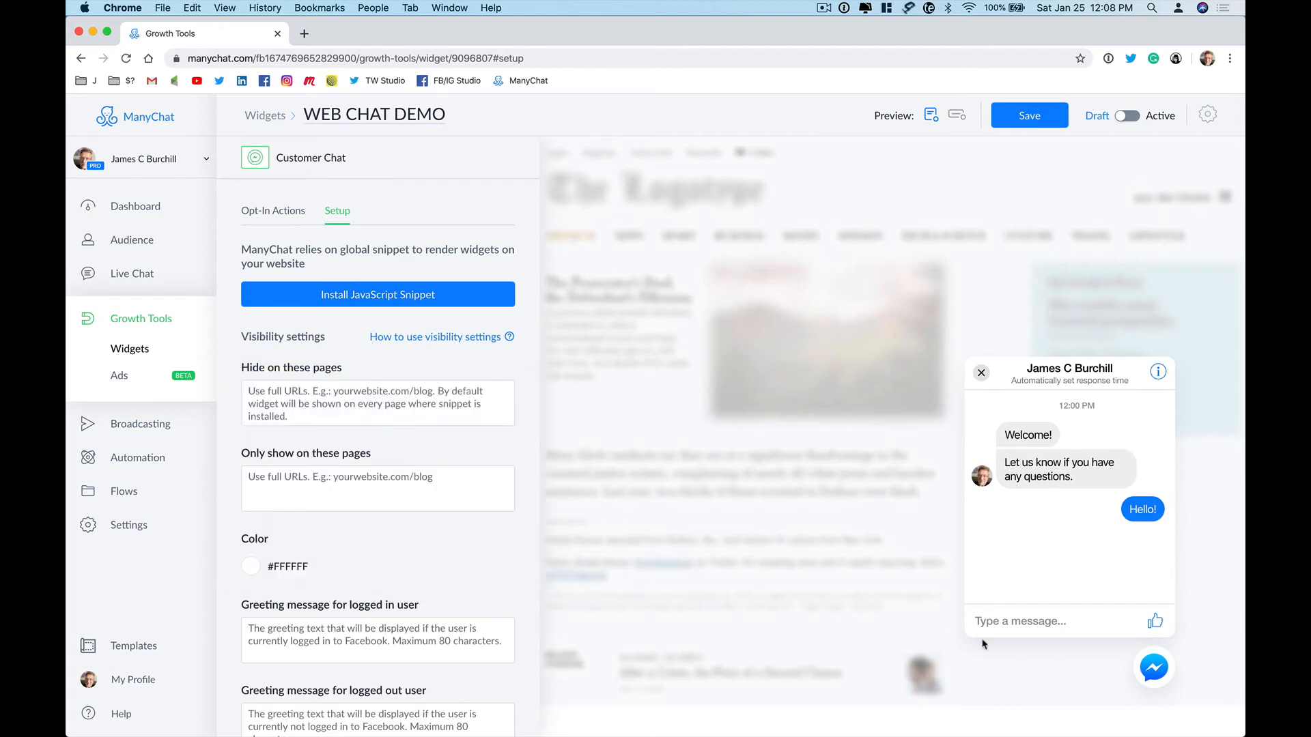
Step: Review the widget's greeting message, device and first-seen display settings
scroll(462, 548, down, 5)
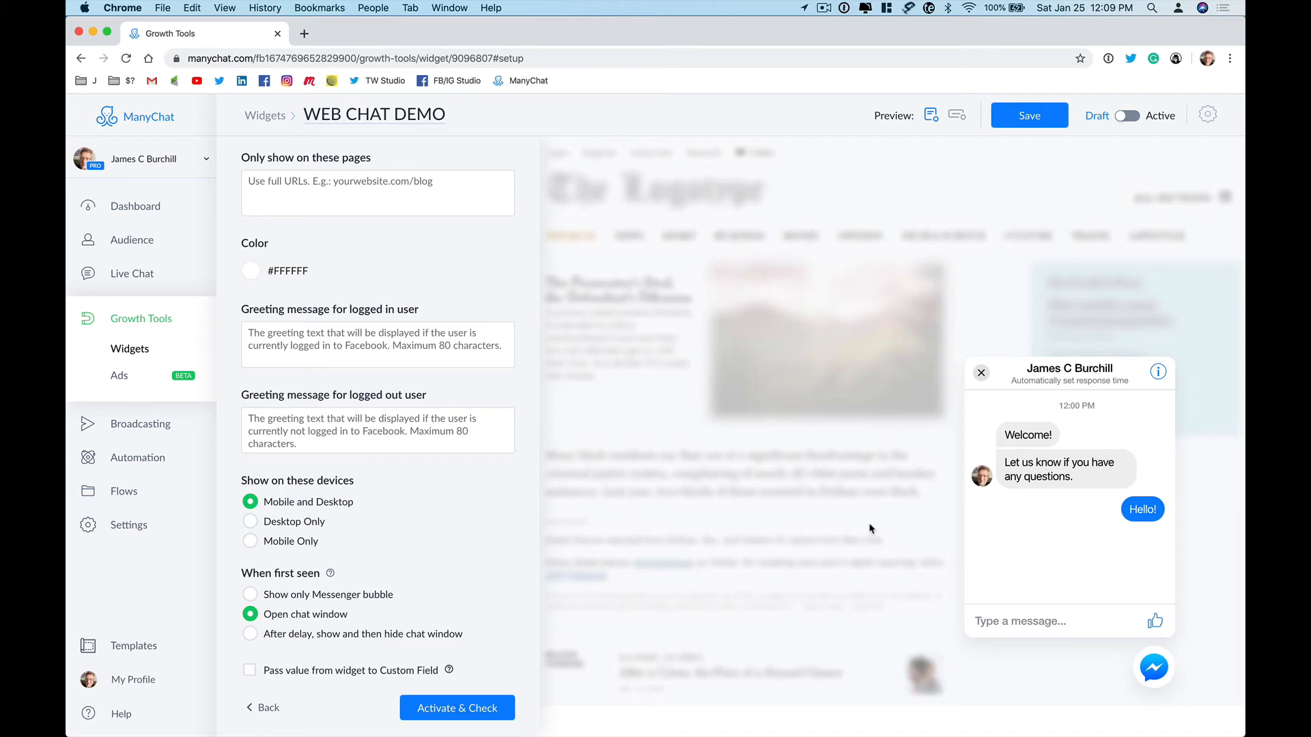
click(415, 354)
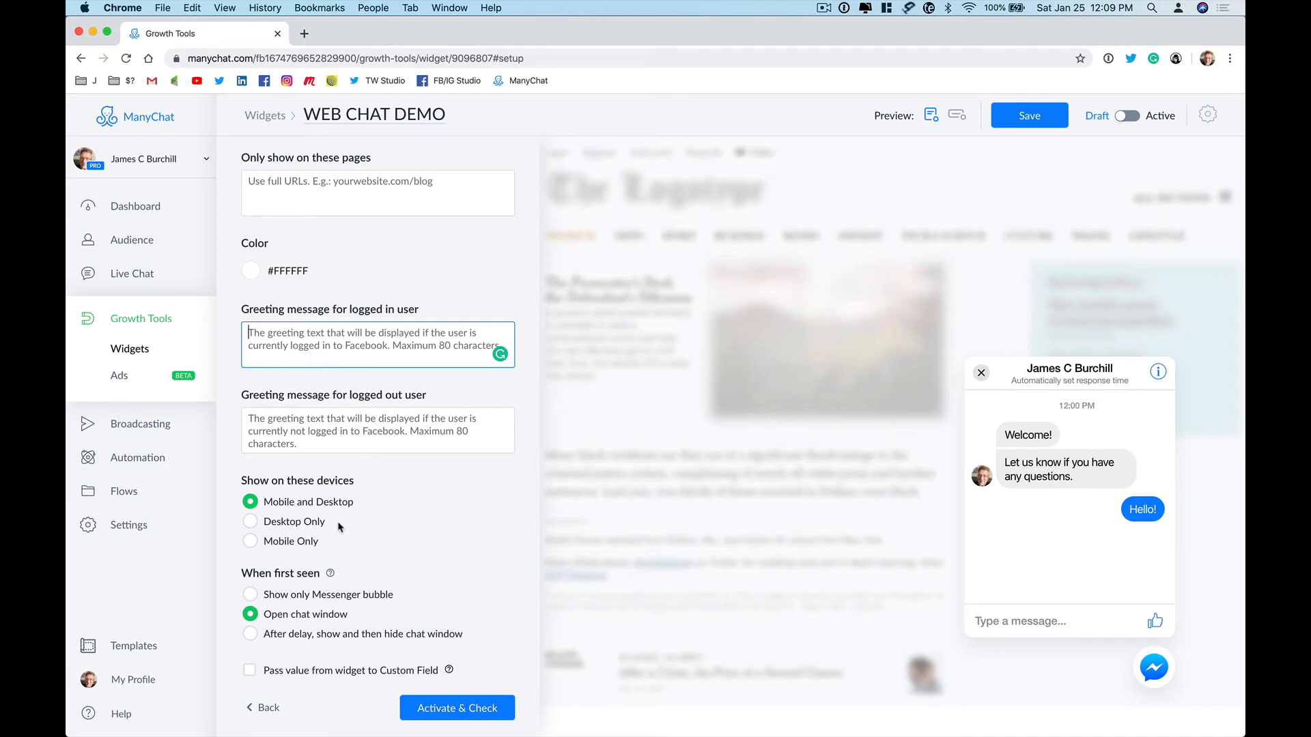
scroll(339, 525, down, 1)
mouse_move(331, 574)
Step: Open the owner's website in a new browser tab, dismiss the free book popup and examine the live chat greeting
click(304, 33)
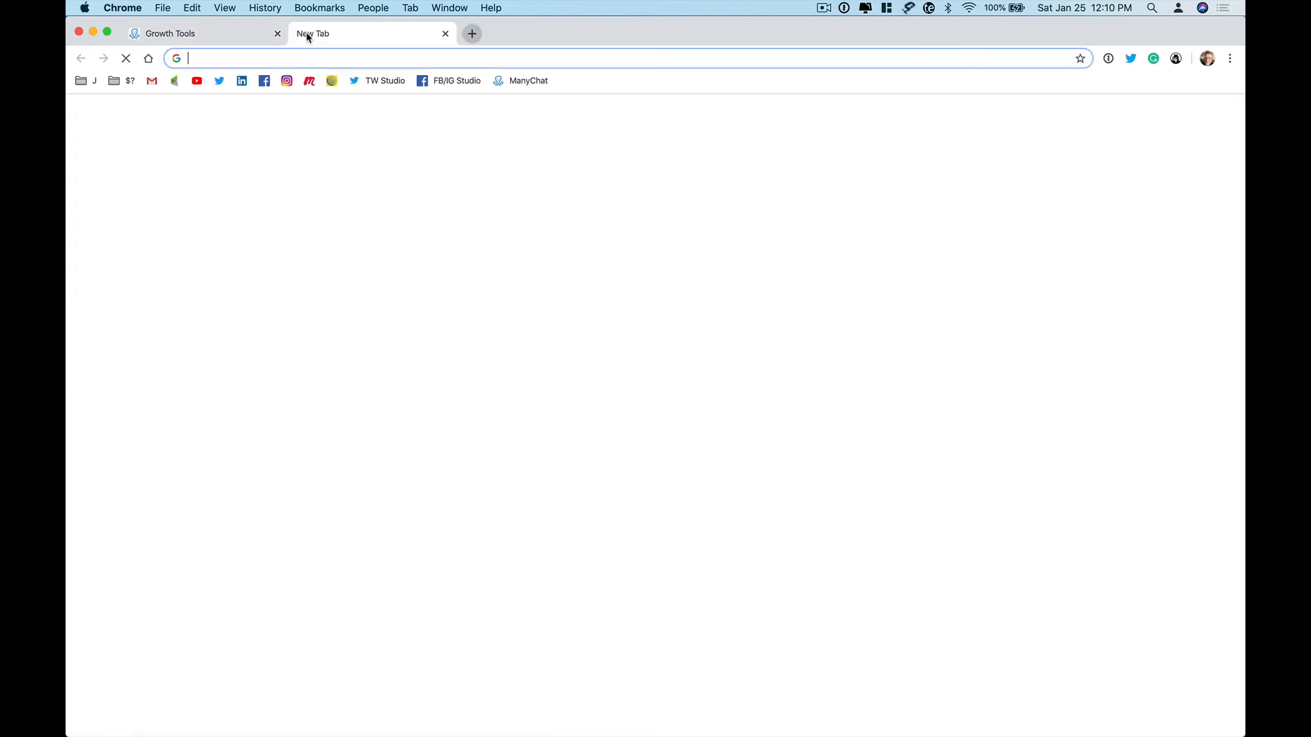
text(/j)
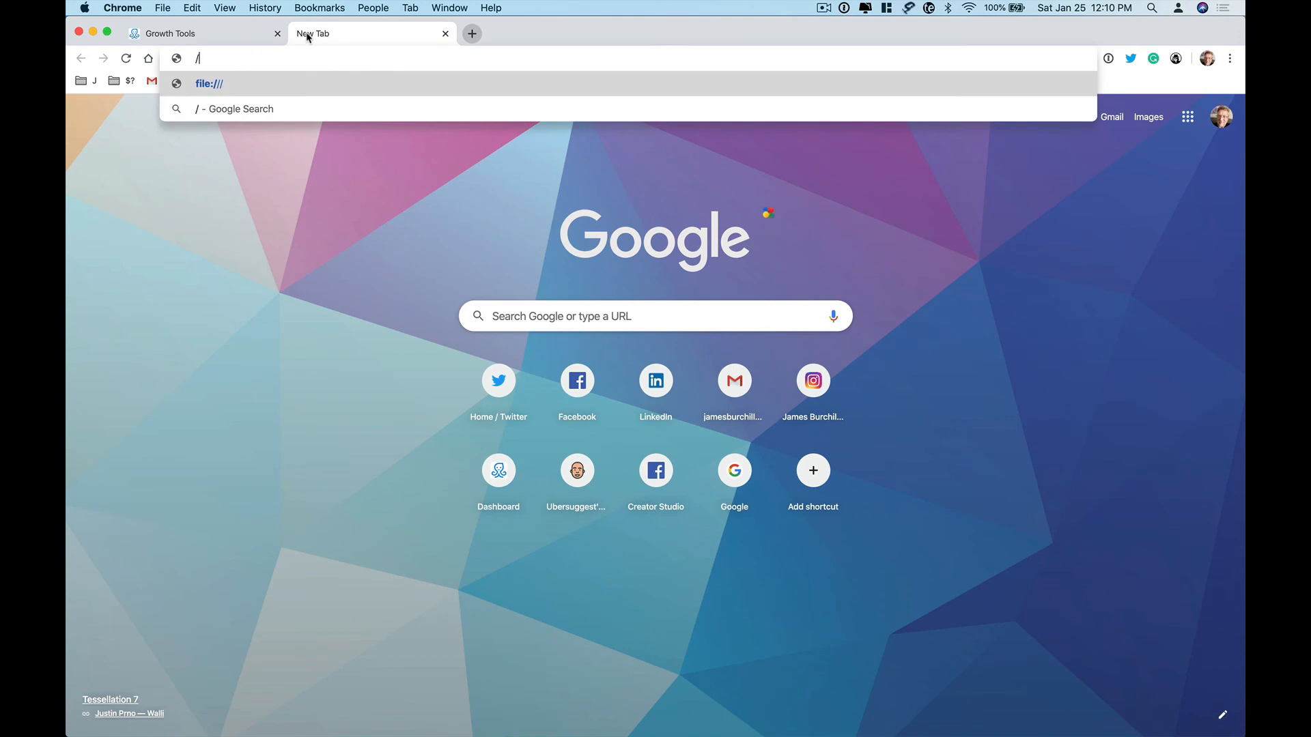
text(b)
key(Return)
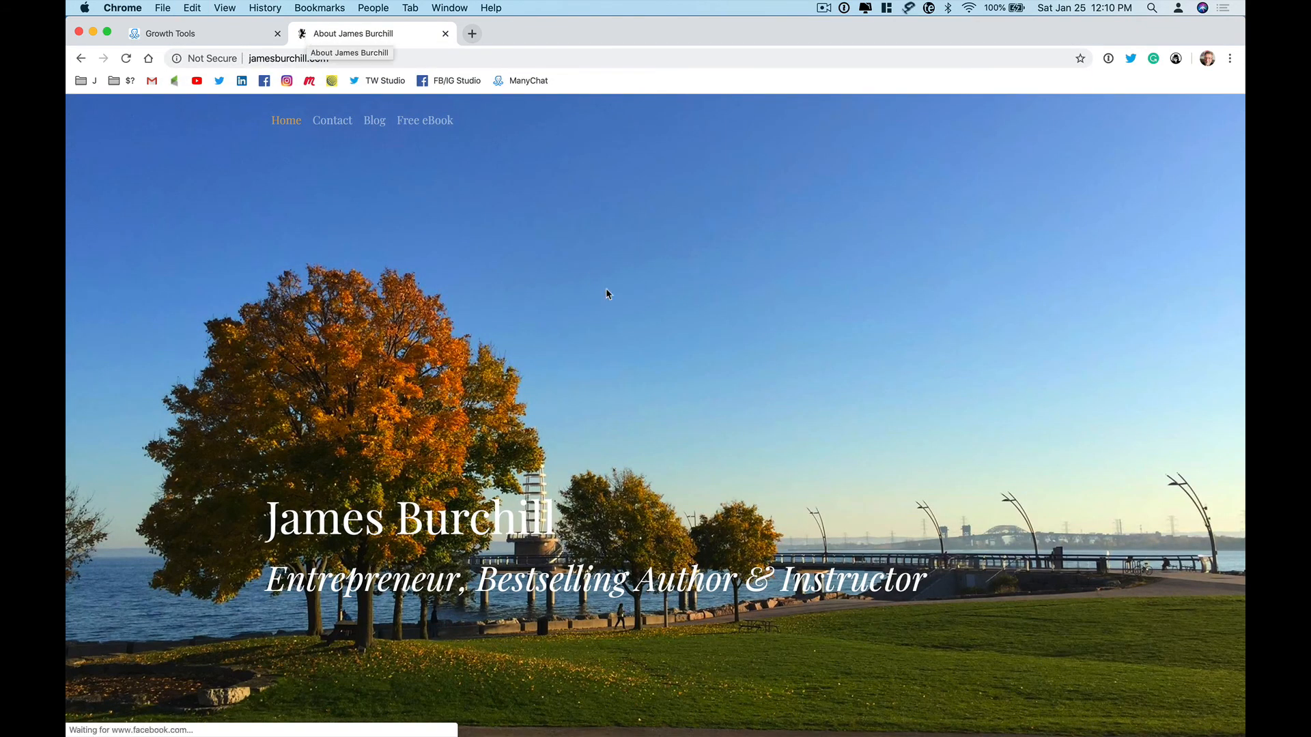
scroll(1077, 511, down, 1)
scroll(1077, 511, down, 2)
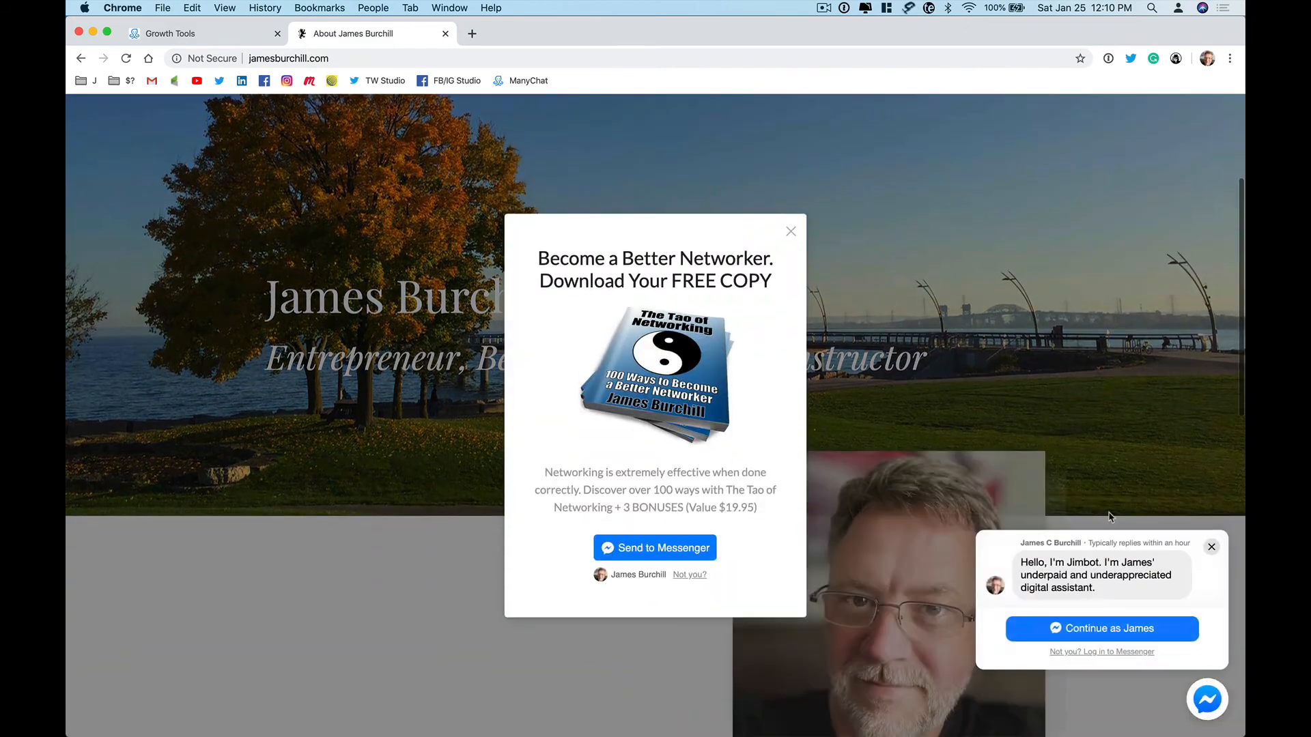
click(791, 232)
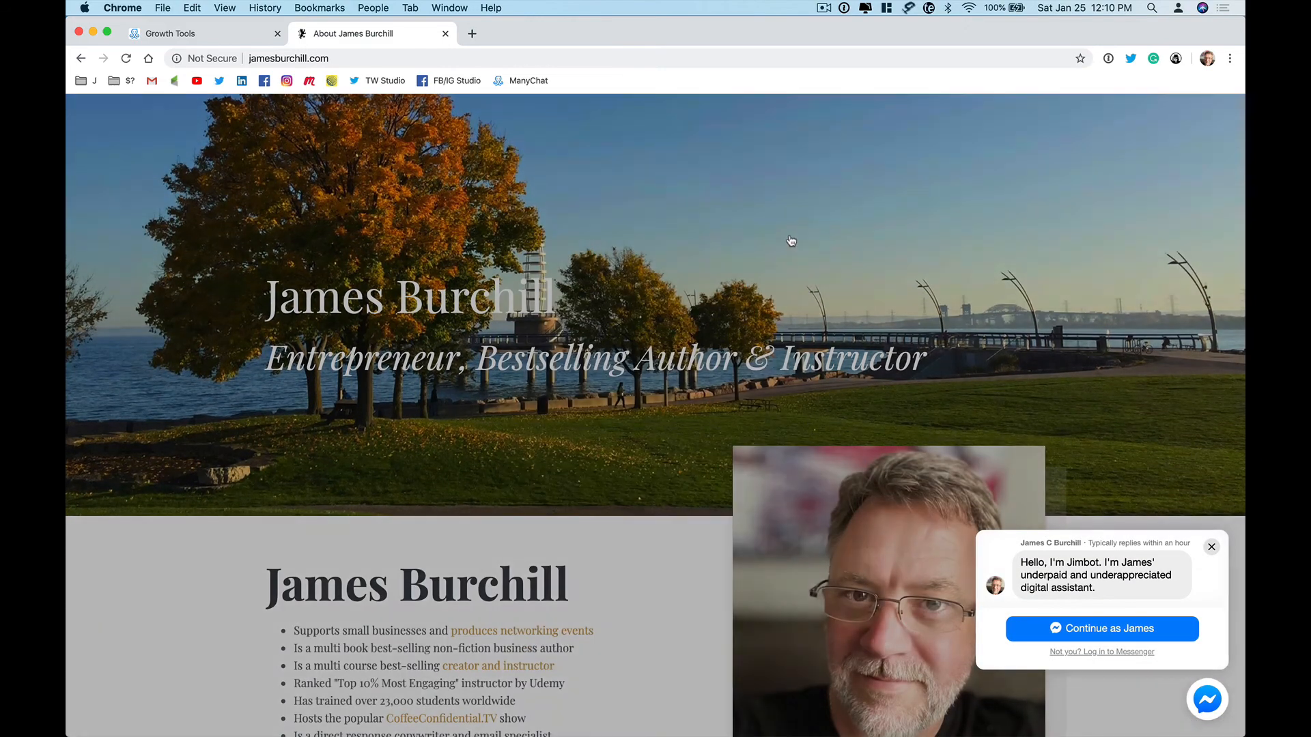
scroll(1011, 456, up, 3)
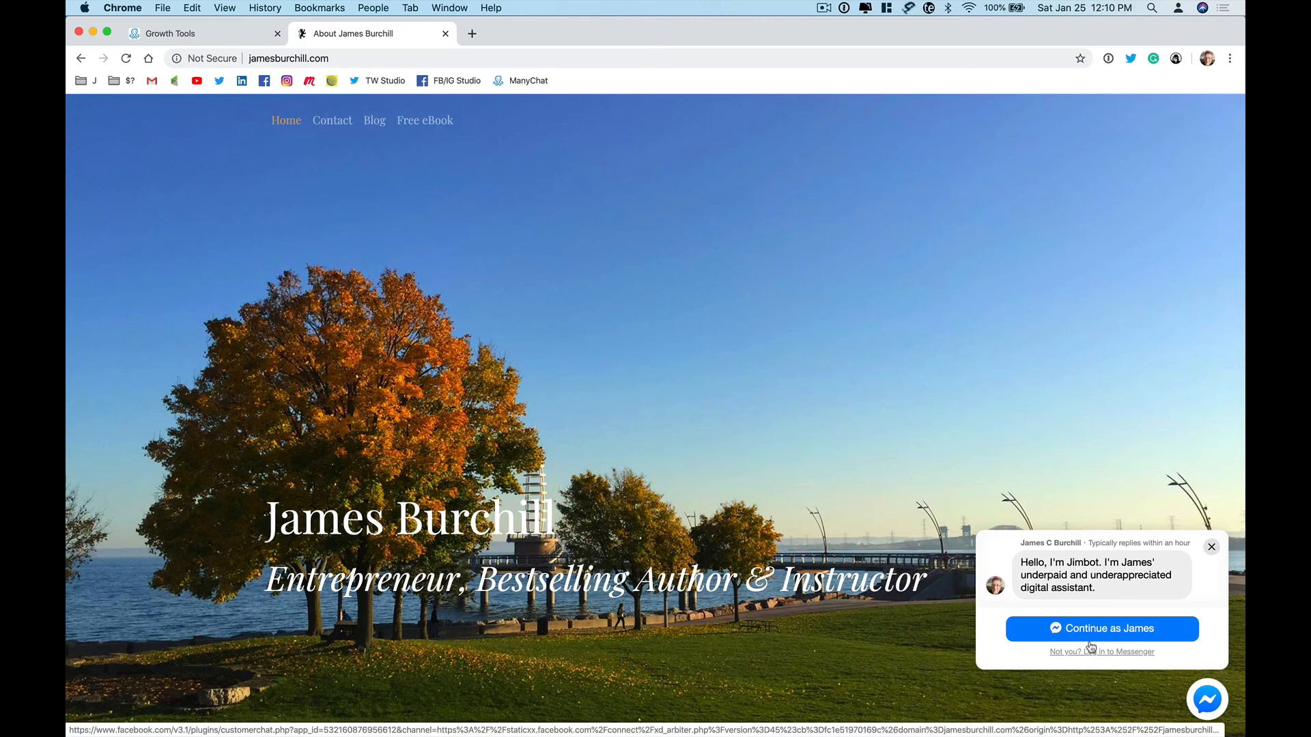
click(445, 35)
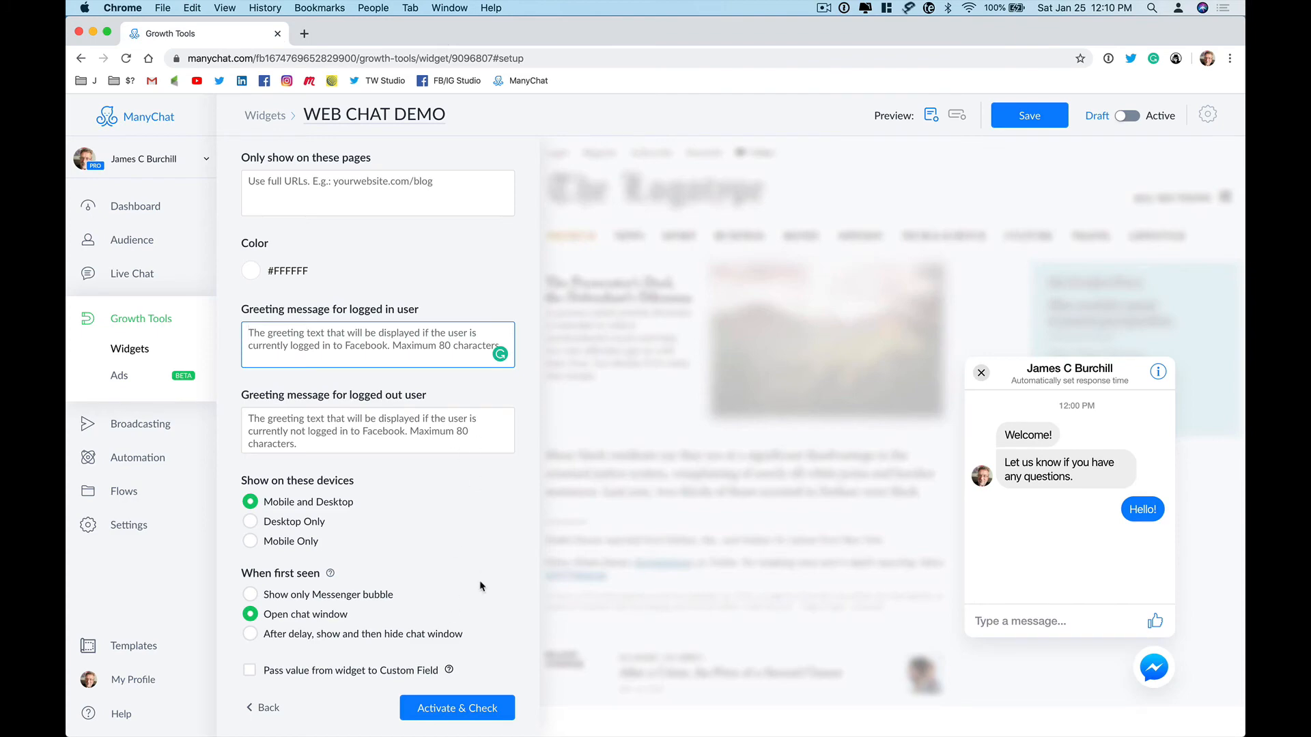
Step: Return to the widget's opt-in actions and save the WEB CHAT DEMO widget
scroll(480, 586, up, 5)
click(276, 213)
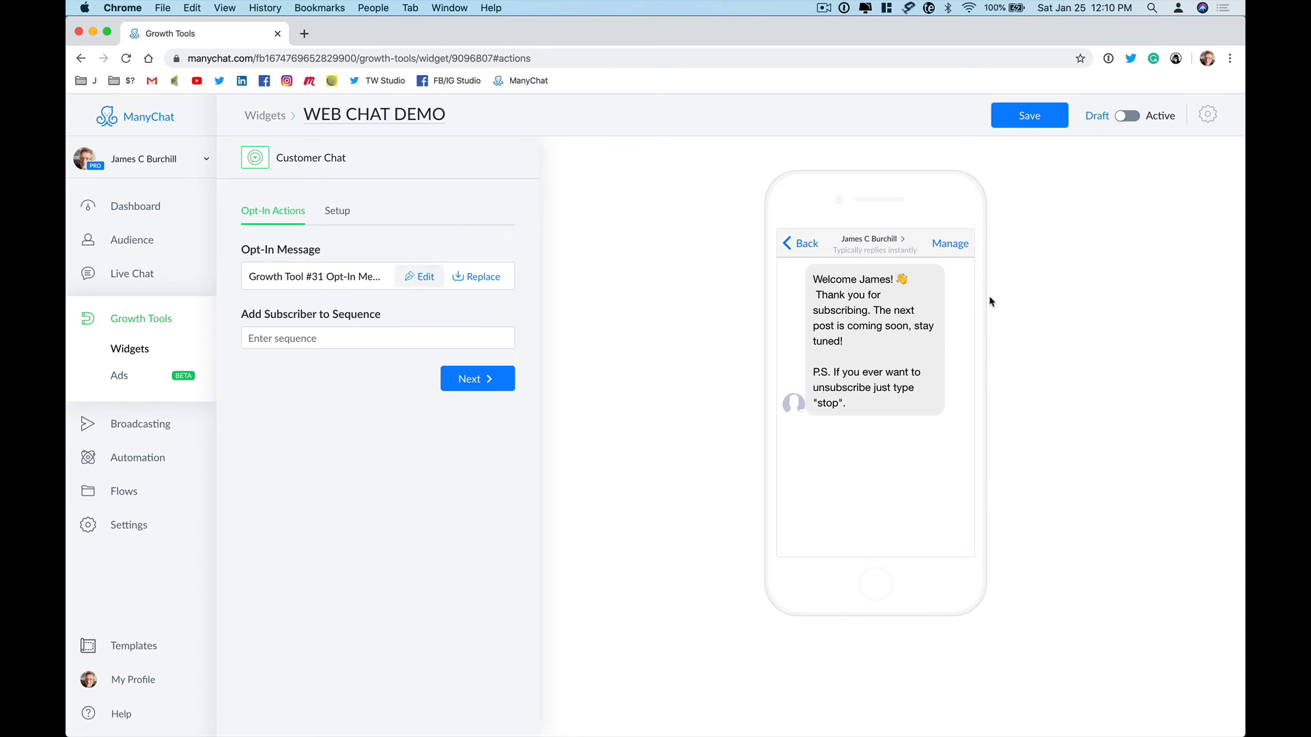
click(1028, 124)
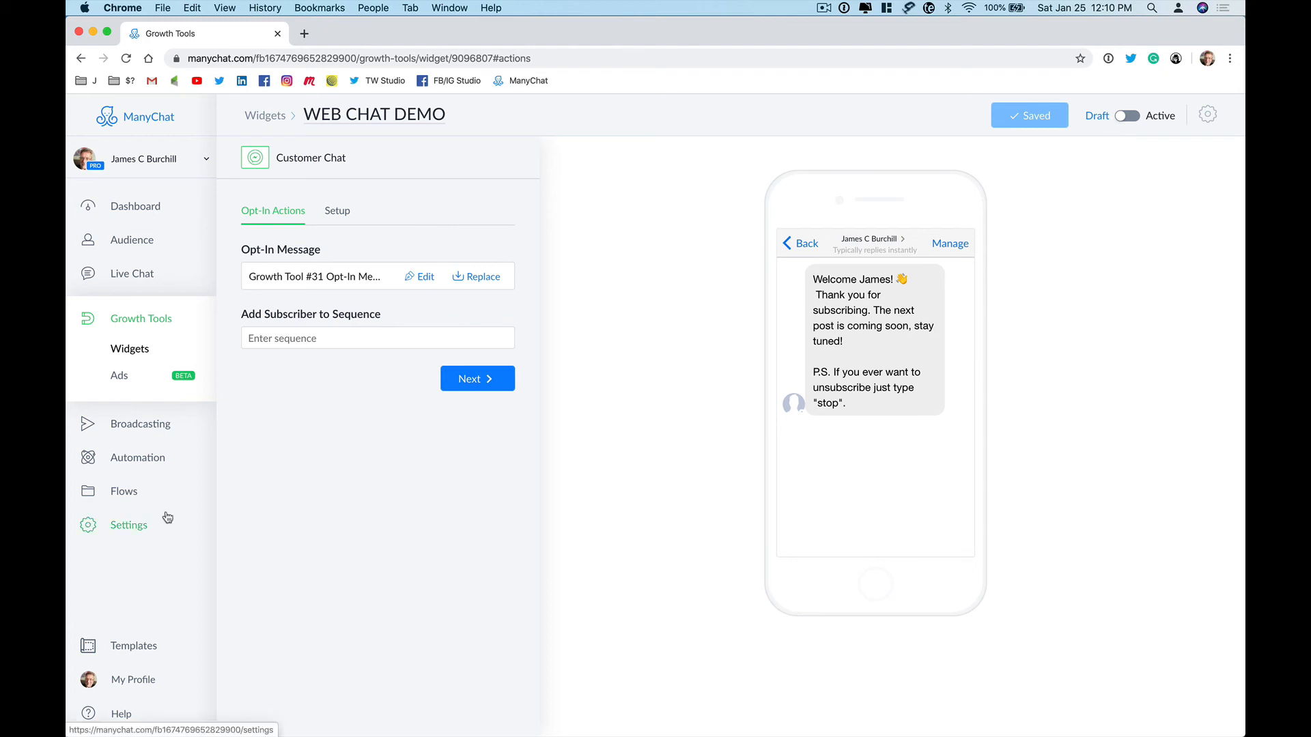
Step: Open the Growth Tool #31 Opt-In Message flow and rename it WEB CHAT DEMO
click(125, 491)
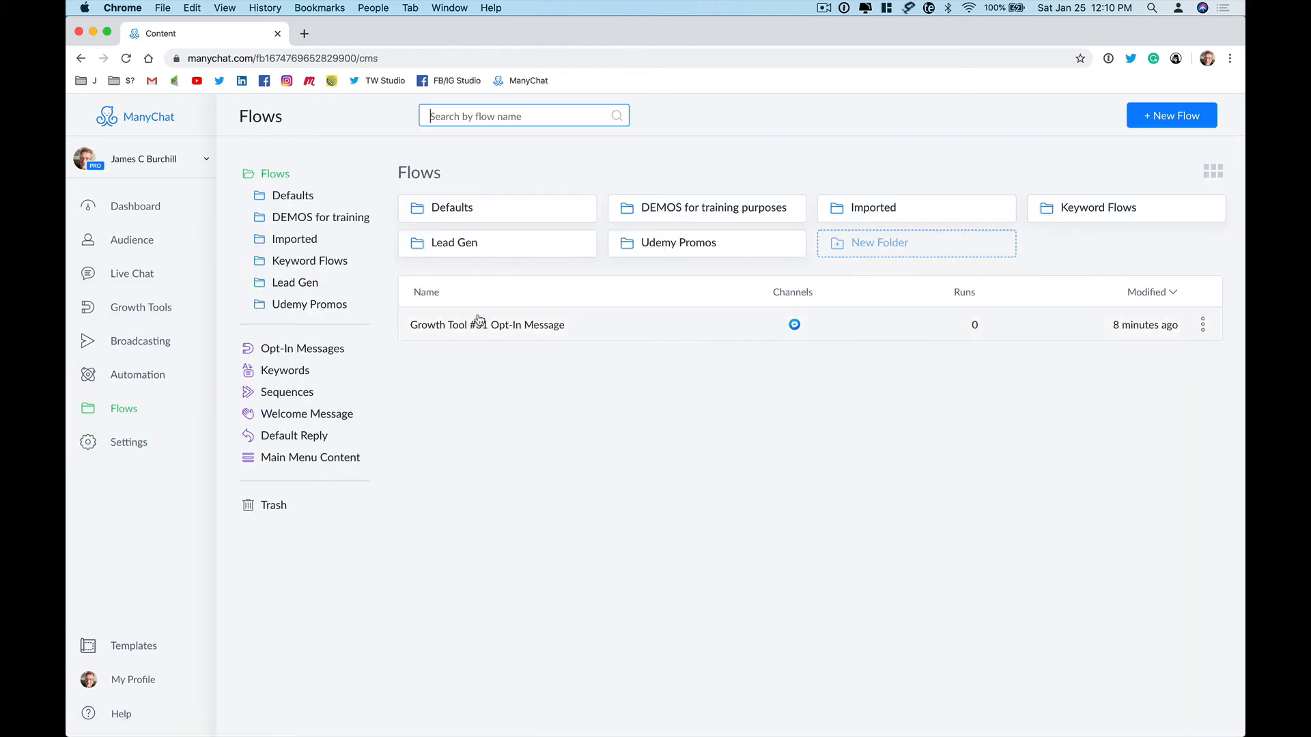
click(566, 334)
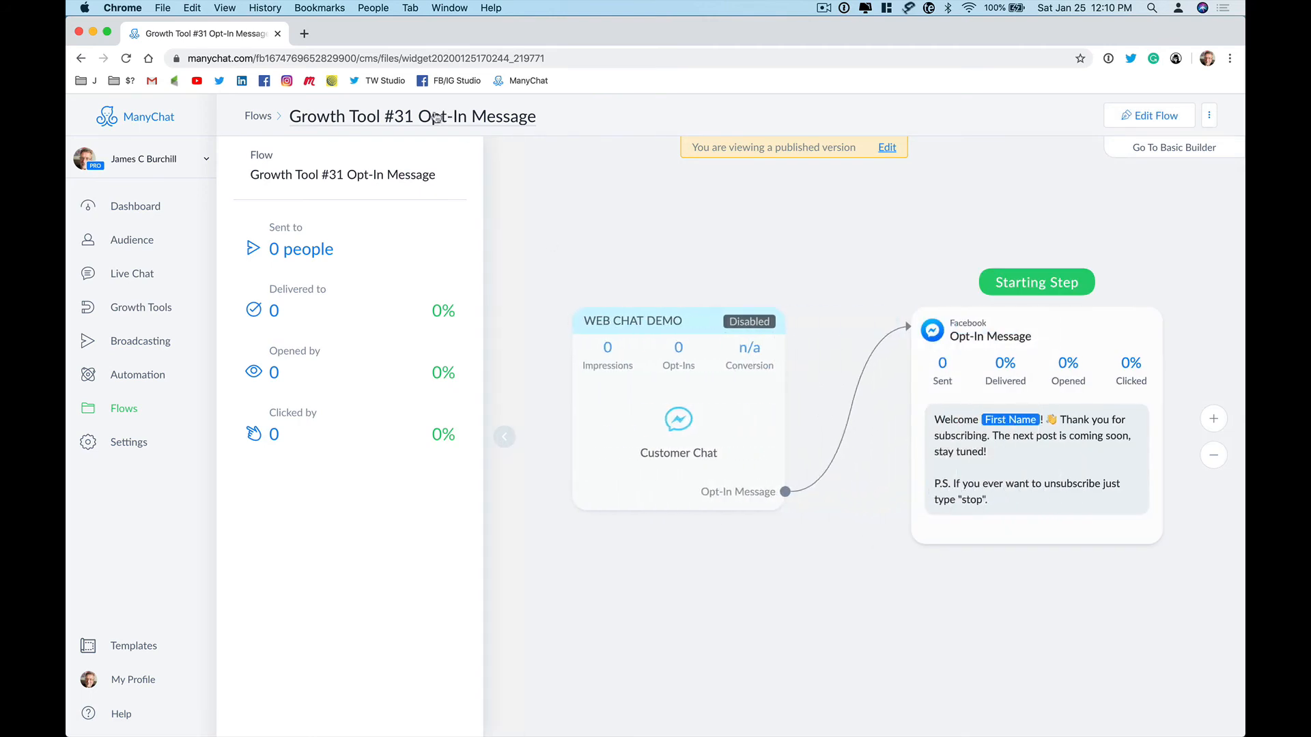
click(425, 115)
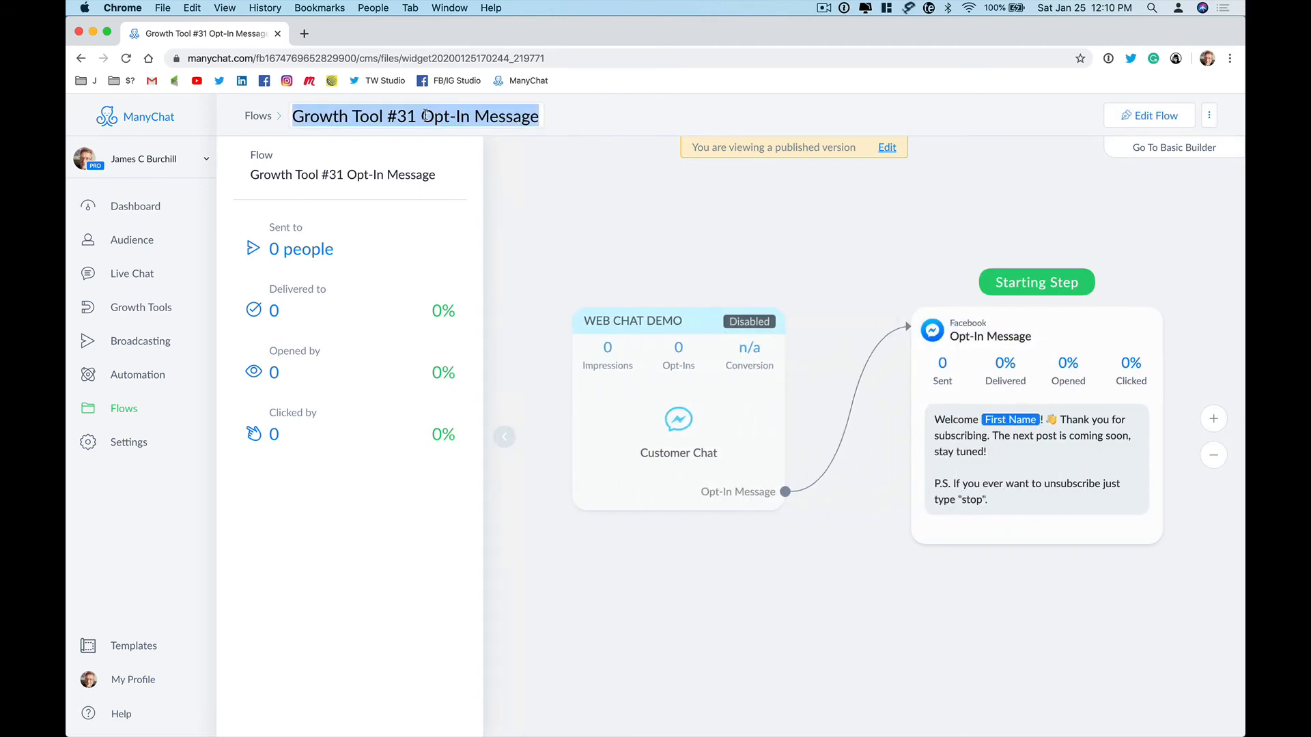
text(WEB CHAT DEMO)
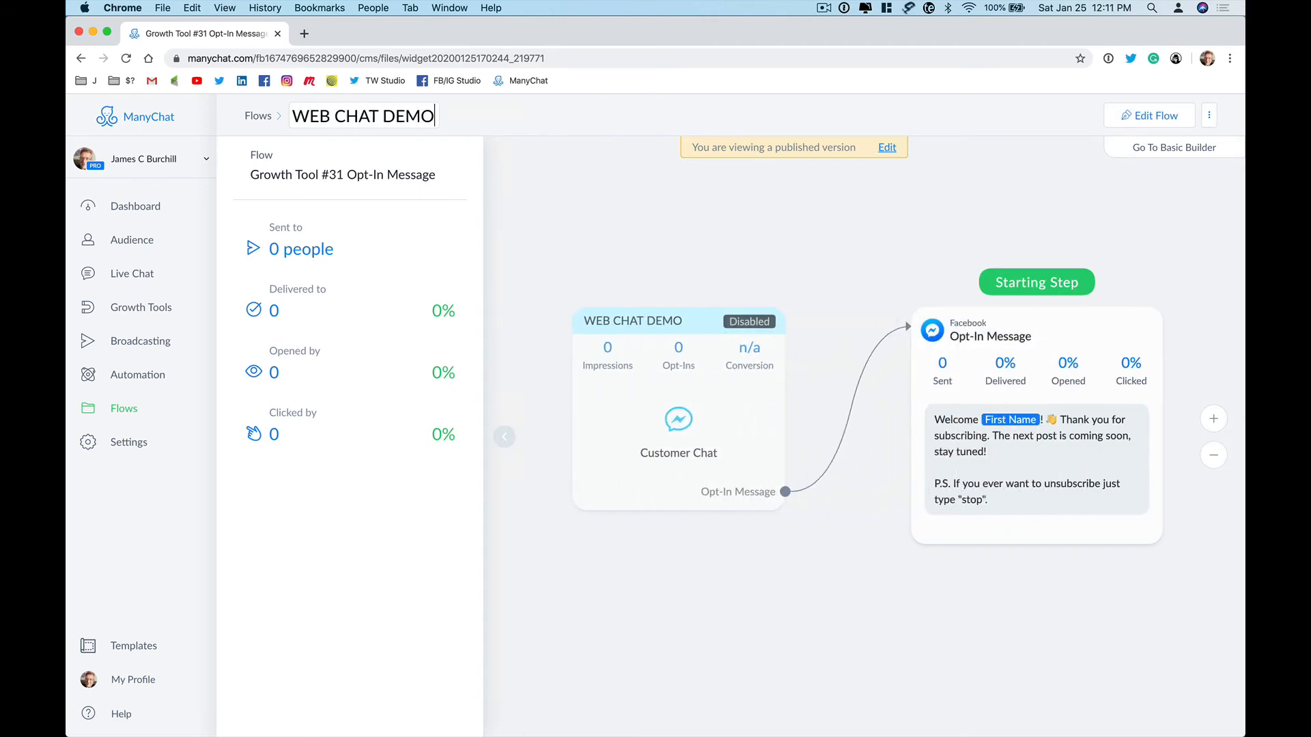
key(Return)
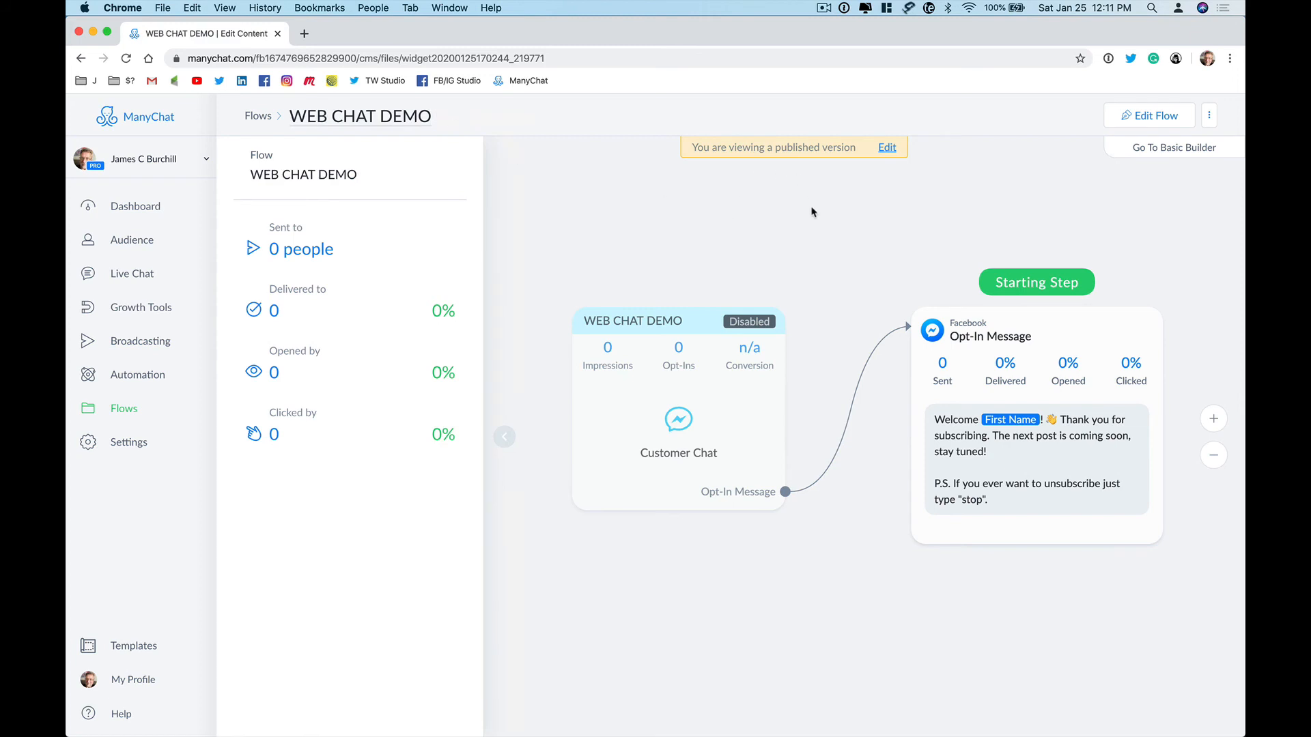
Step: Open the WEB CHAT DEMO flow for editing and examine the Customer Chat trigger and its connected Opt-In Message
click(1149, 116)
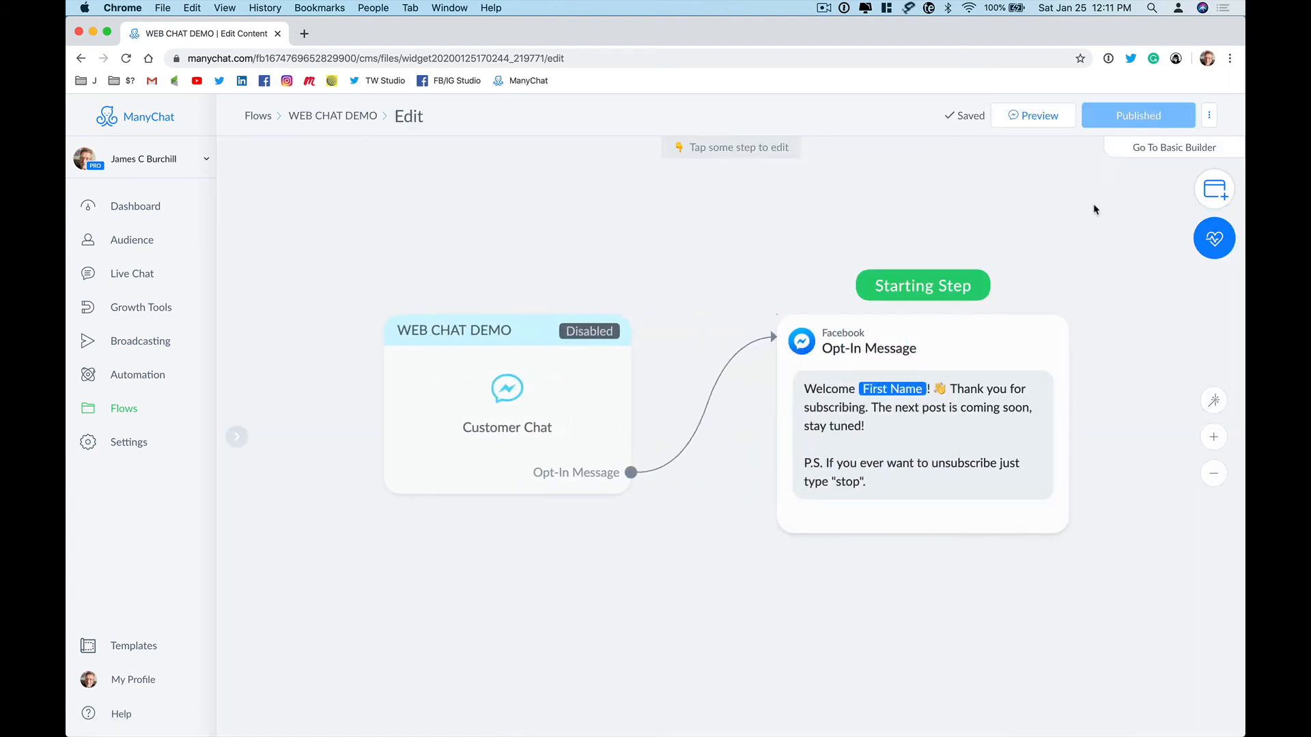
drag(1095, 209, 1010, 188)
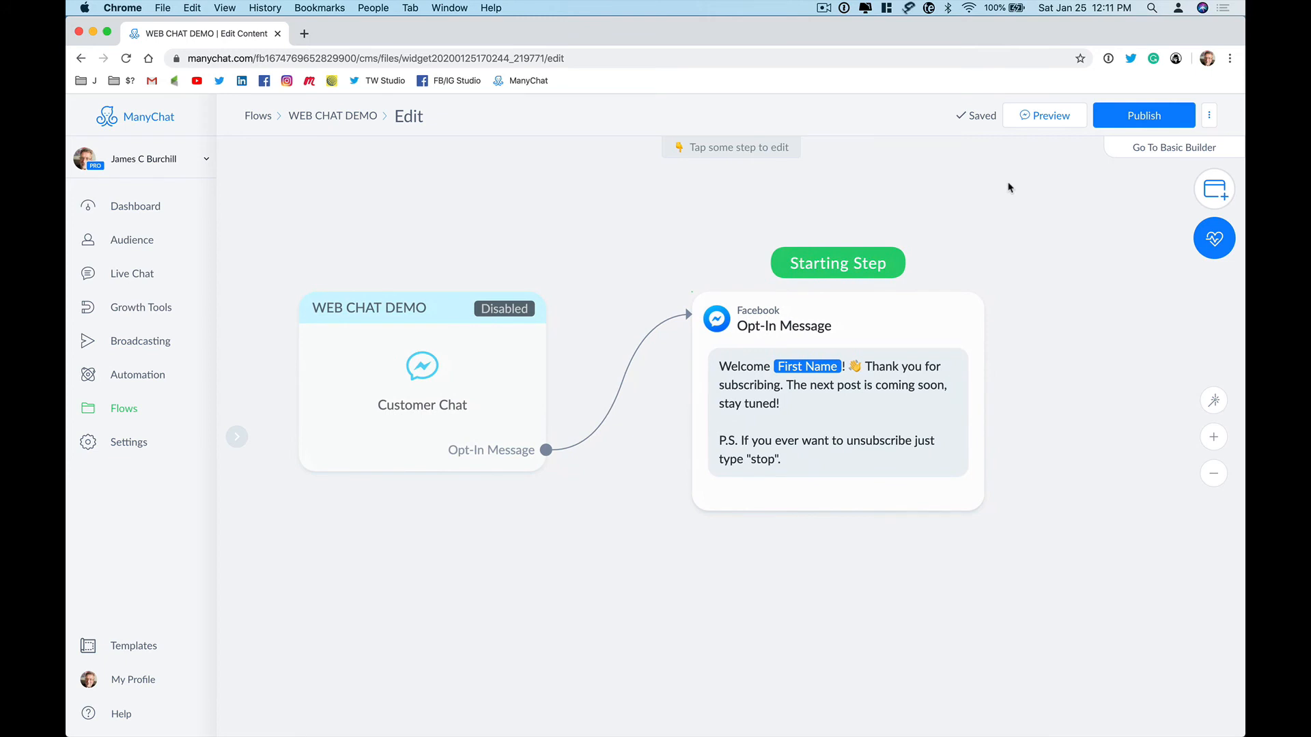
mouse_move(782, 368)
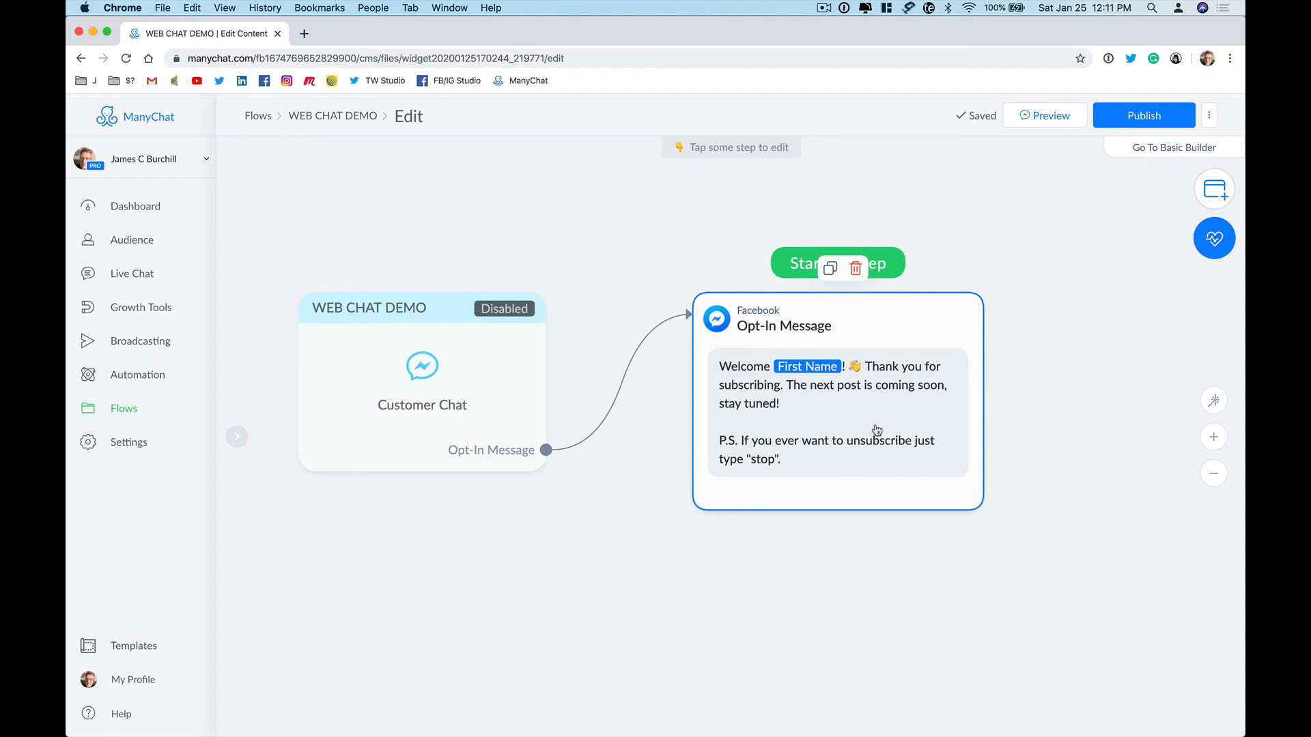
scroll(922, 287, down, 3)
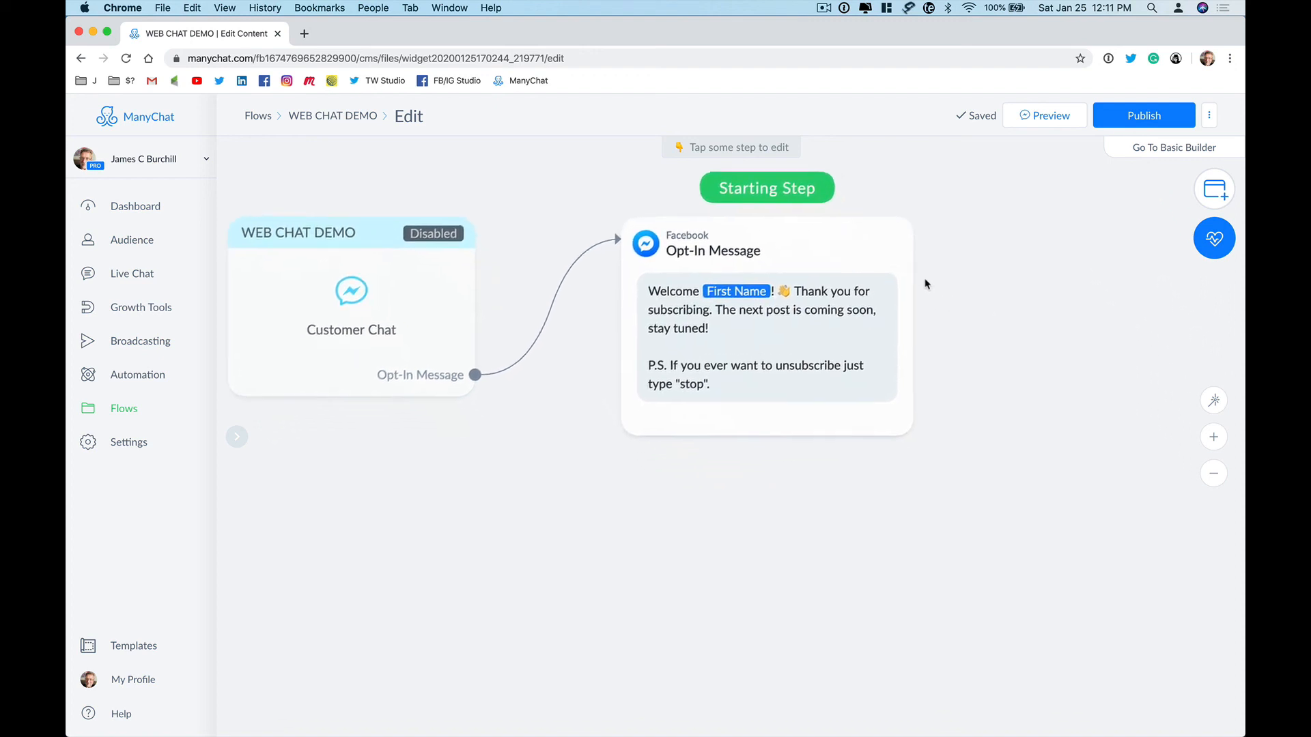
scroll(914, 290, down, 1)
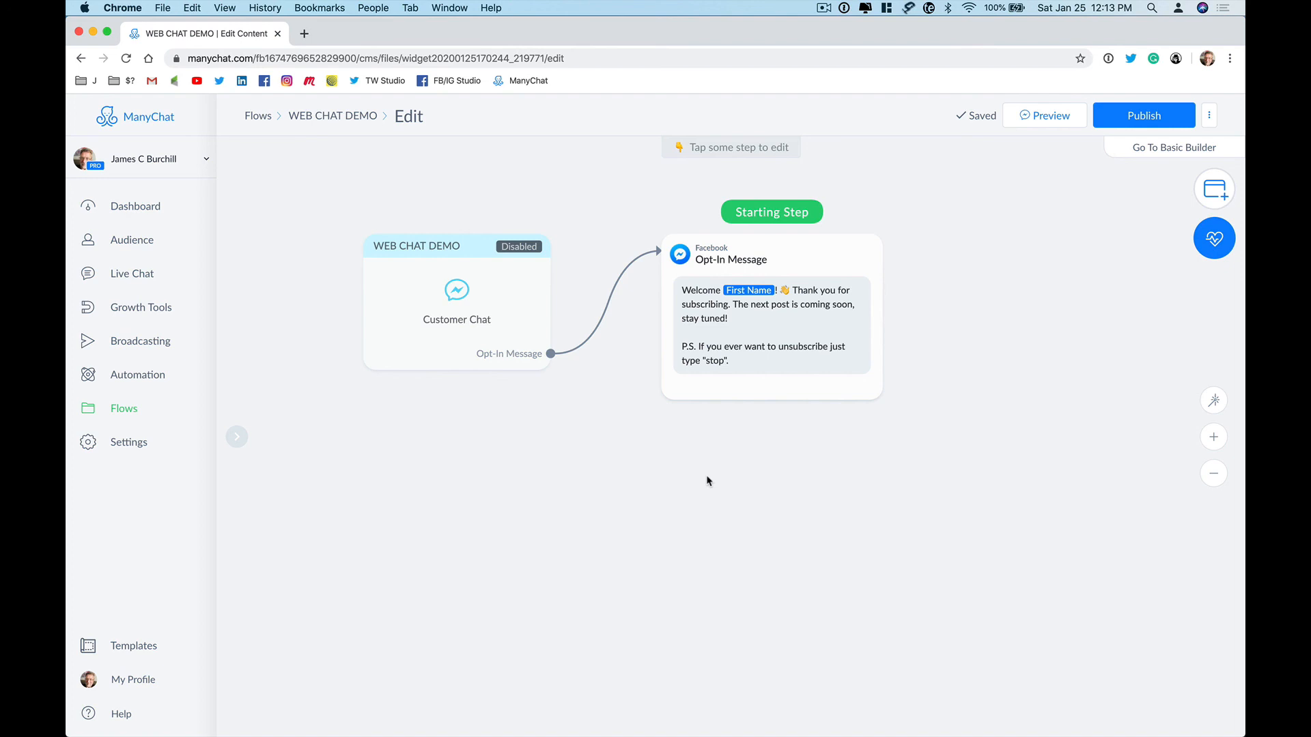
drag(706, 482, 731, 547)
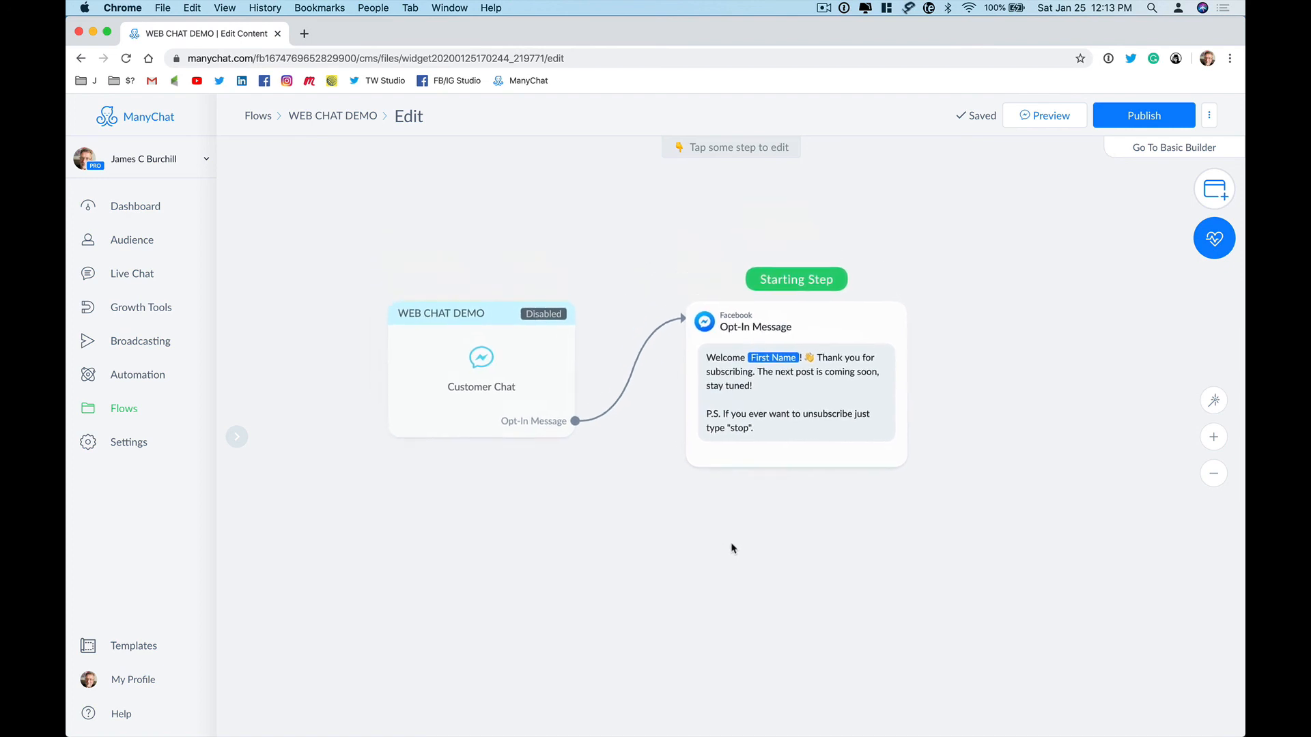